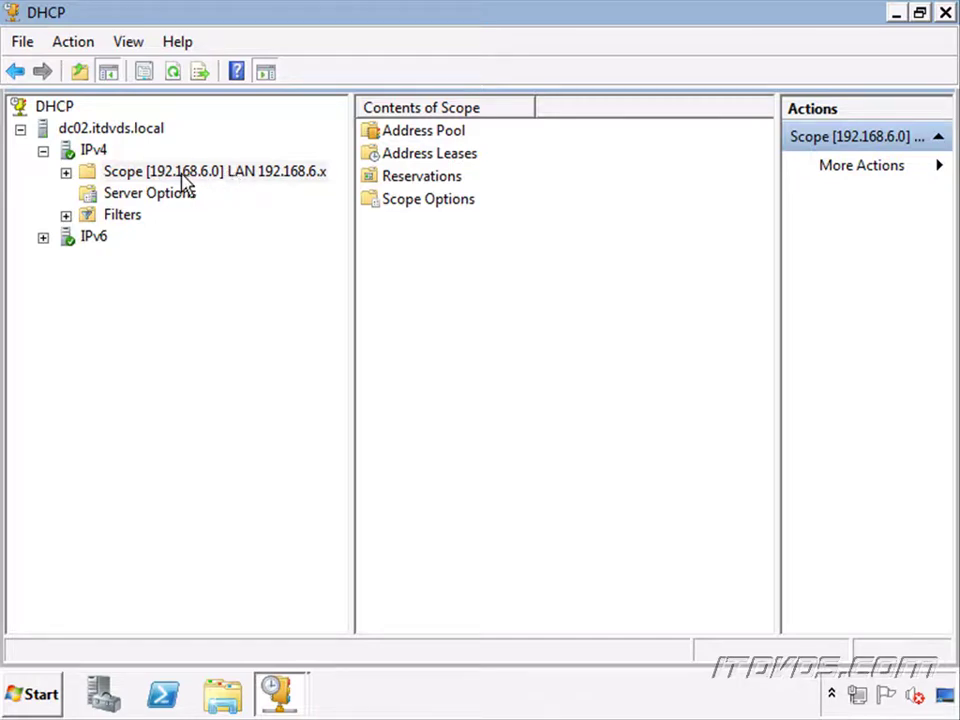
- Expand the 192.168.6.0 scope on dc02 and examine the address range in its address pool
click(184, 177)
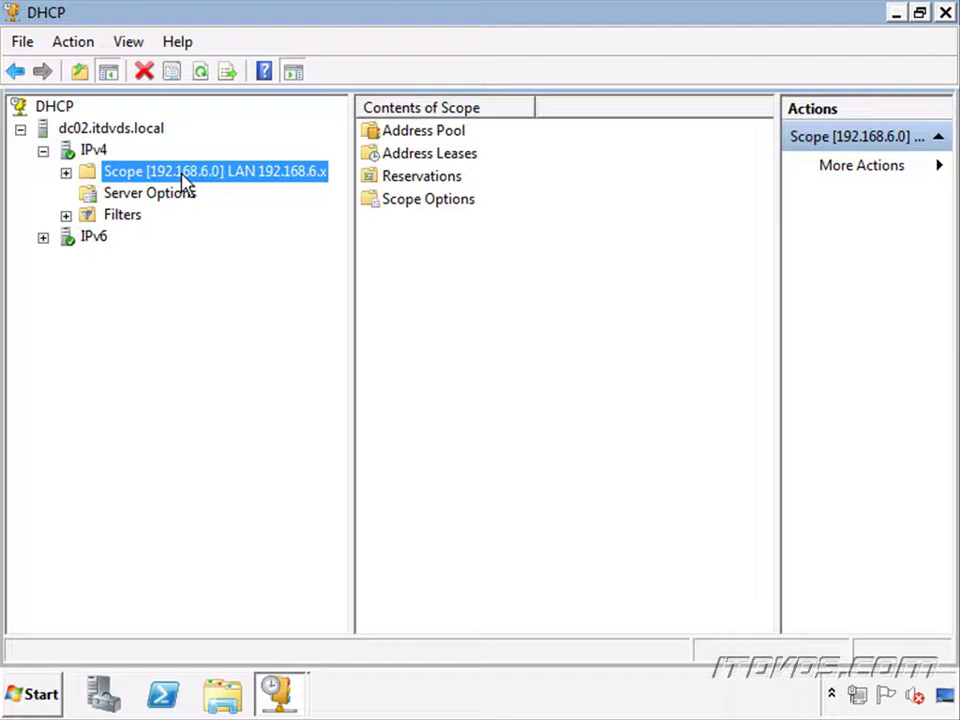
click(66, 173)
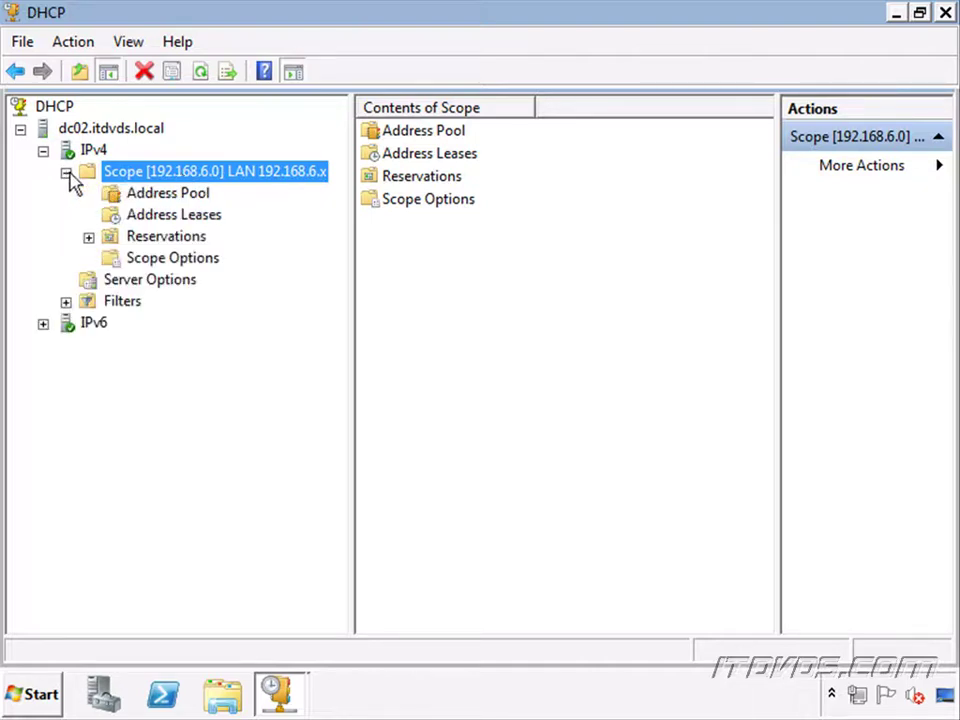
click(156, 197)
click(452, 134)
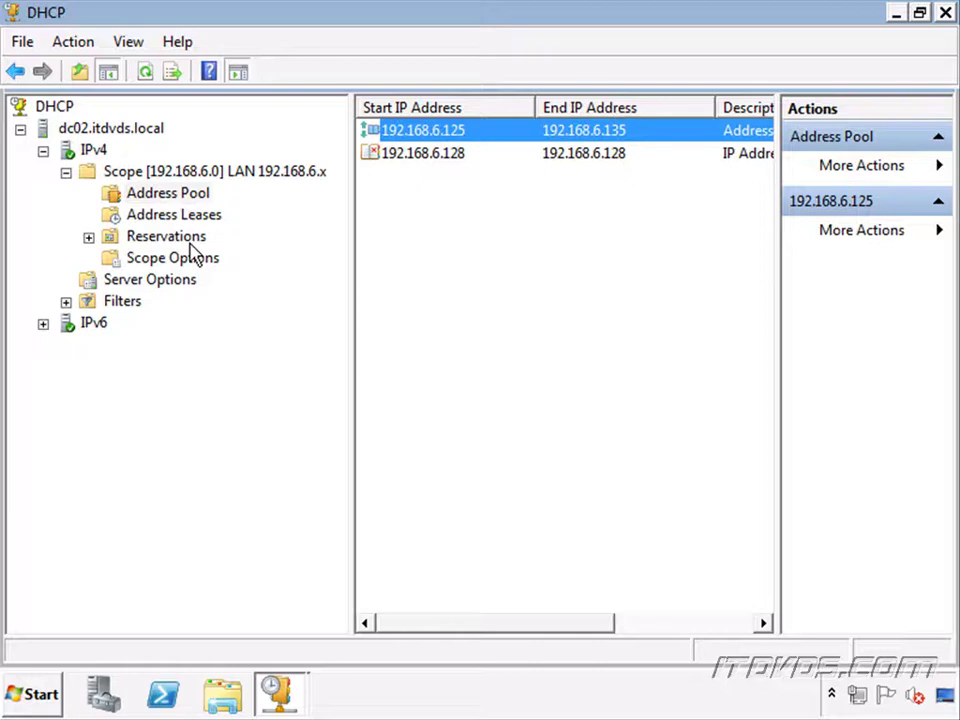
- Examine the values of the DNS Servers and DNS Domain Name entries in the IPv4 server options on dc02
click(175, 283)
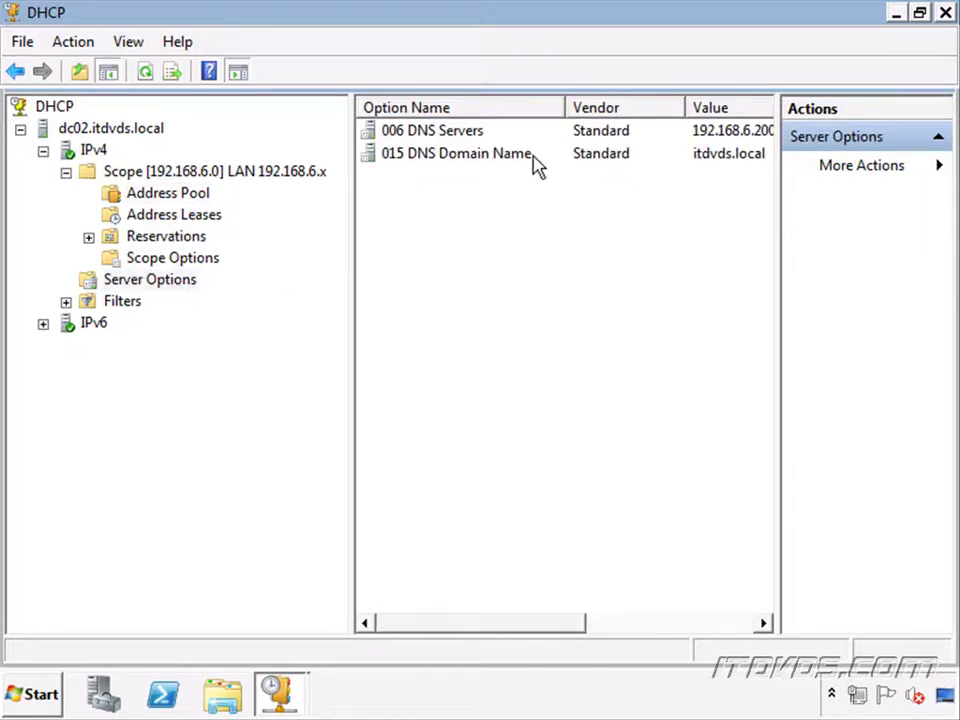
click(515, 139)
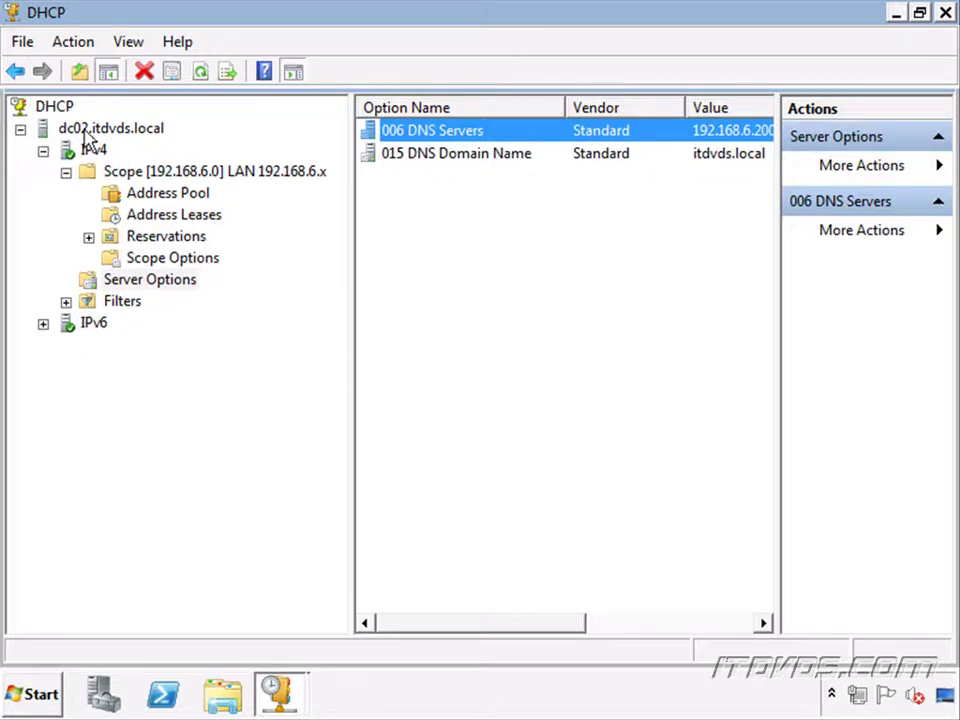
click(166, 284)
click(468, 133)
drag(564, 622, 634, 626)
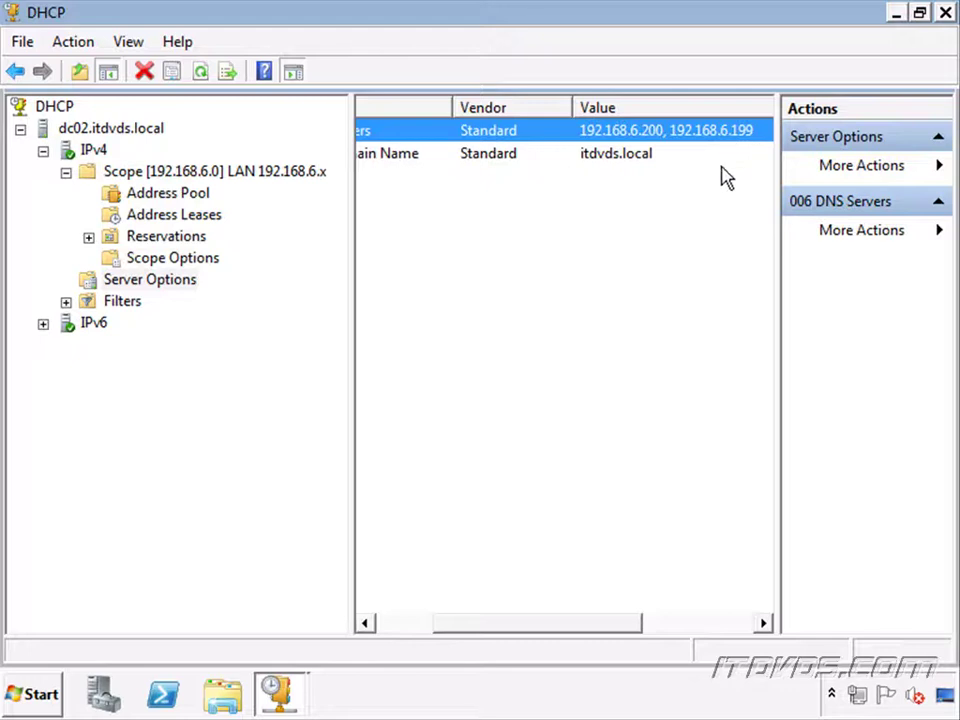
drag(551, 632, 463, 630)
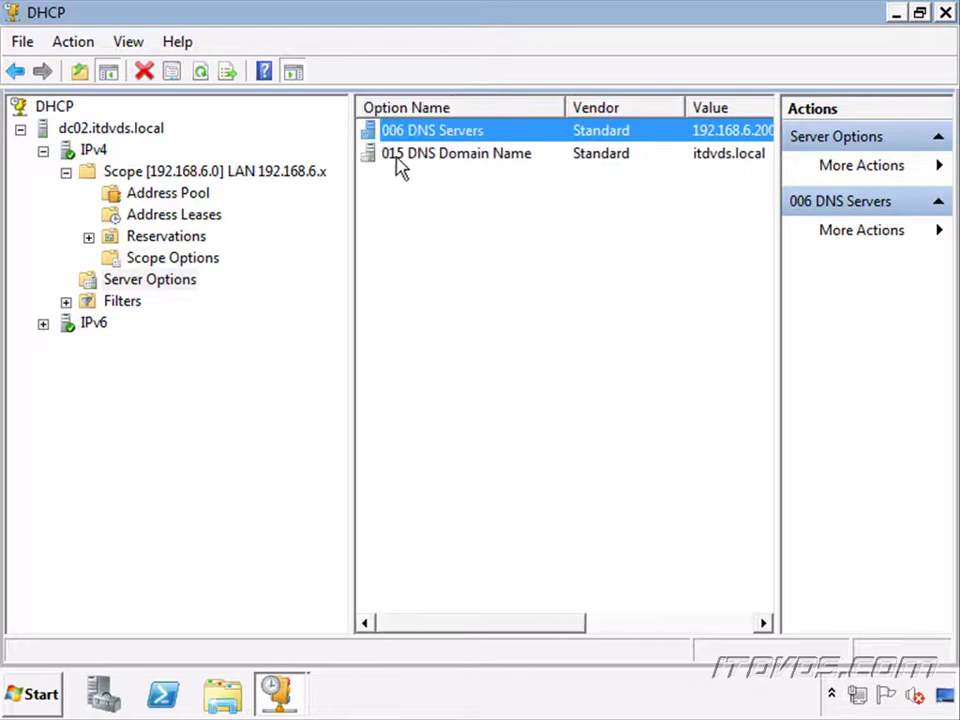
click(446, 167)
drag(553, 626, 610, 630)
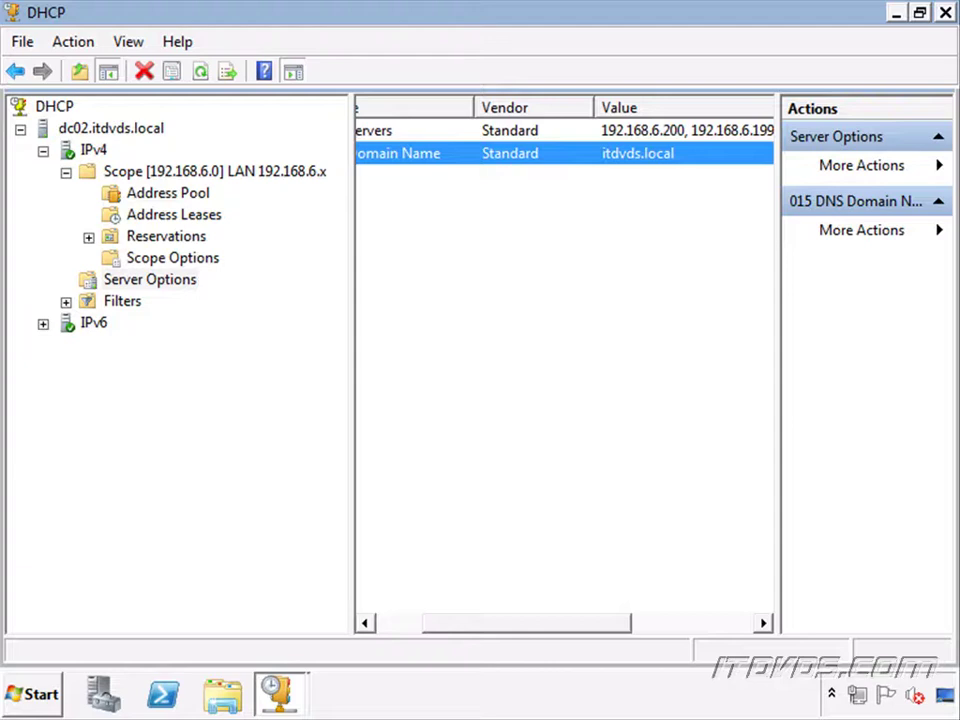
- Switch to the dc01 server, open its DHCP console maximized, and expand the server's IPv4 node
key(alt+F4)
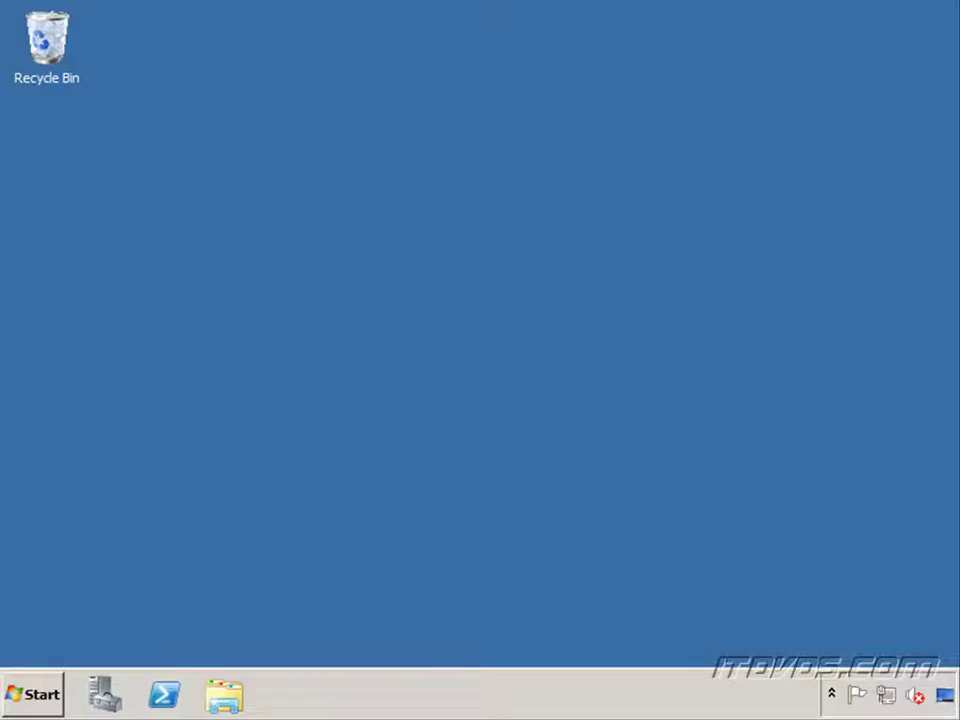
click(42, 697)
click(88, 508)
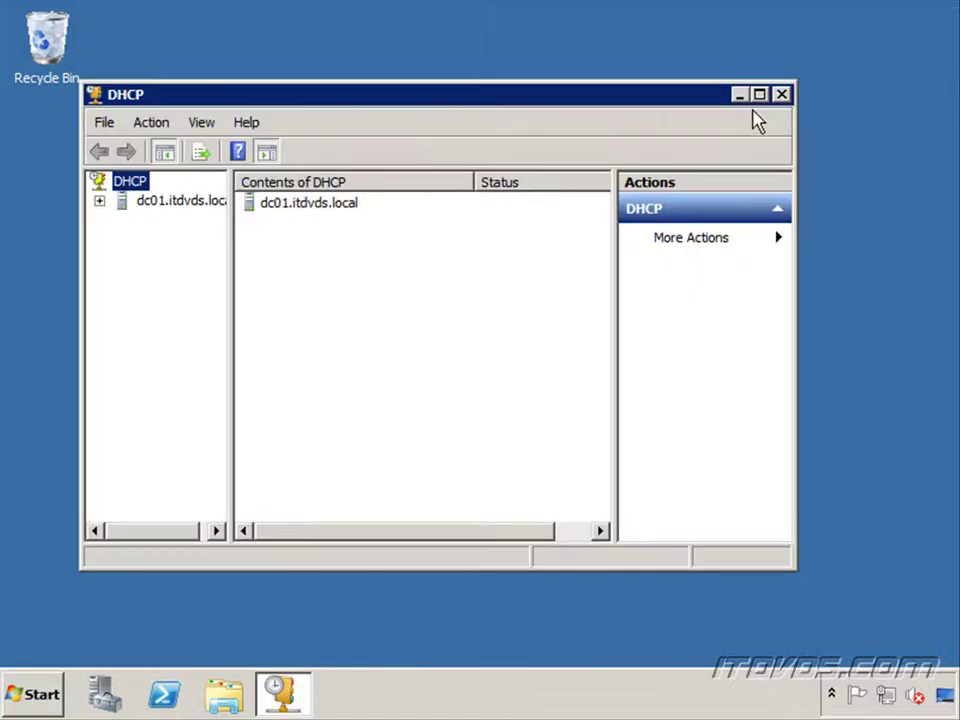
click(760, 95)
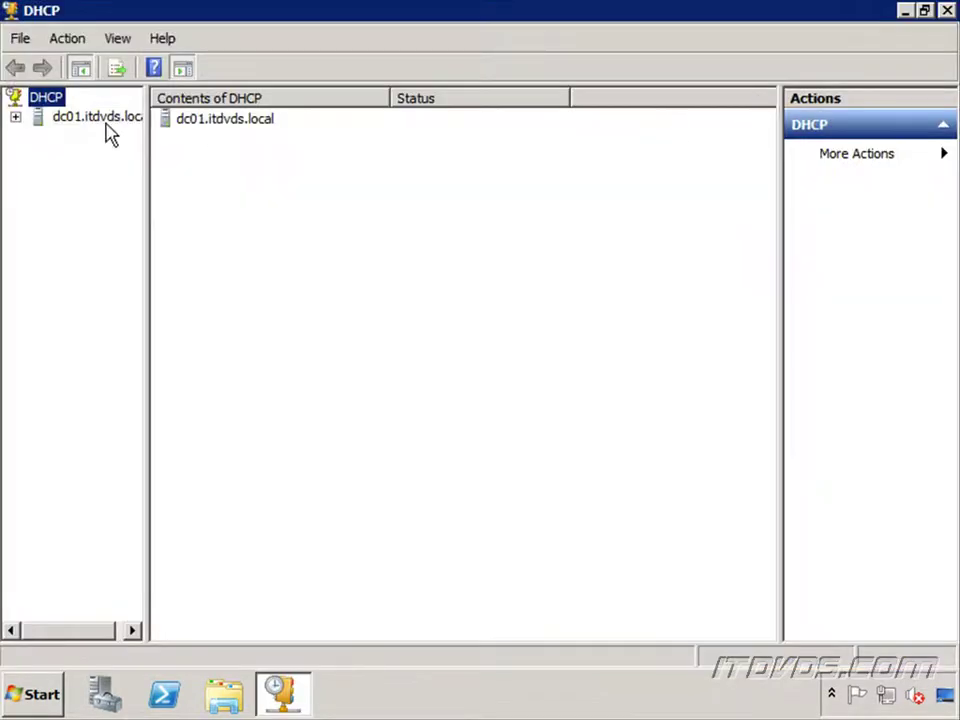
click(16, 117)
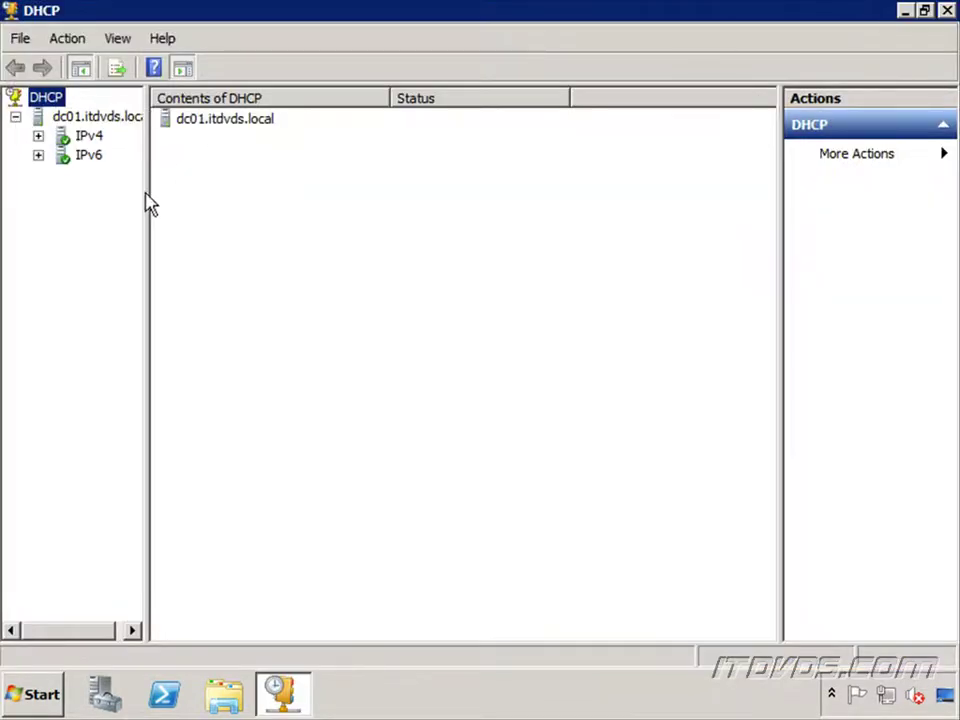
drag(146, 193, 212, 195)
click(38, 136)
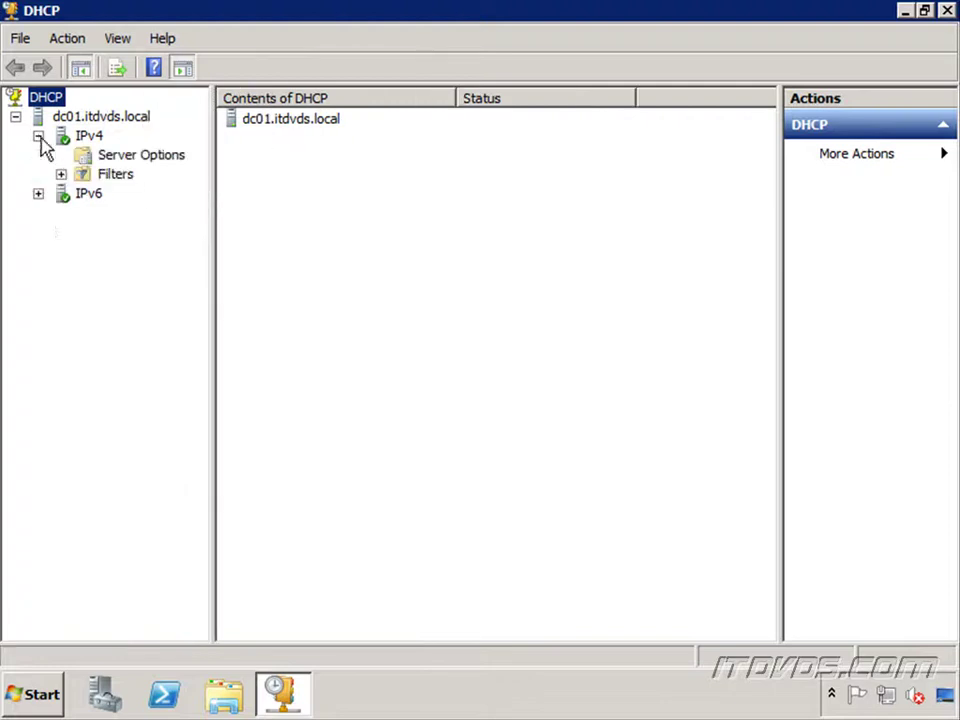
- Enable option 006 DNS Servers in the IPv4 server options on dc01 and add the addresses 192.168.6.200 and 192.168.6.199
click(119, 161)
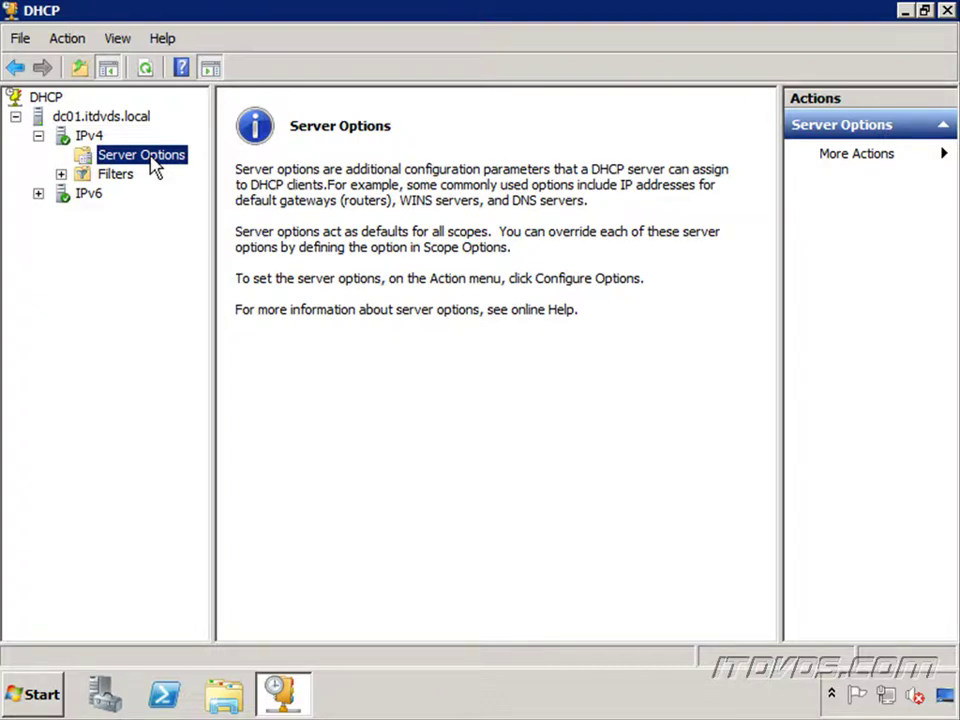
right_click(155, 167)
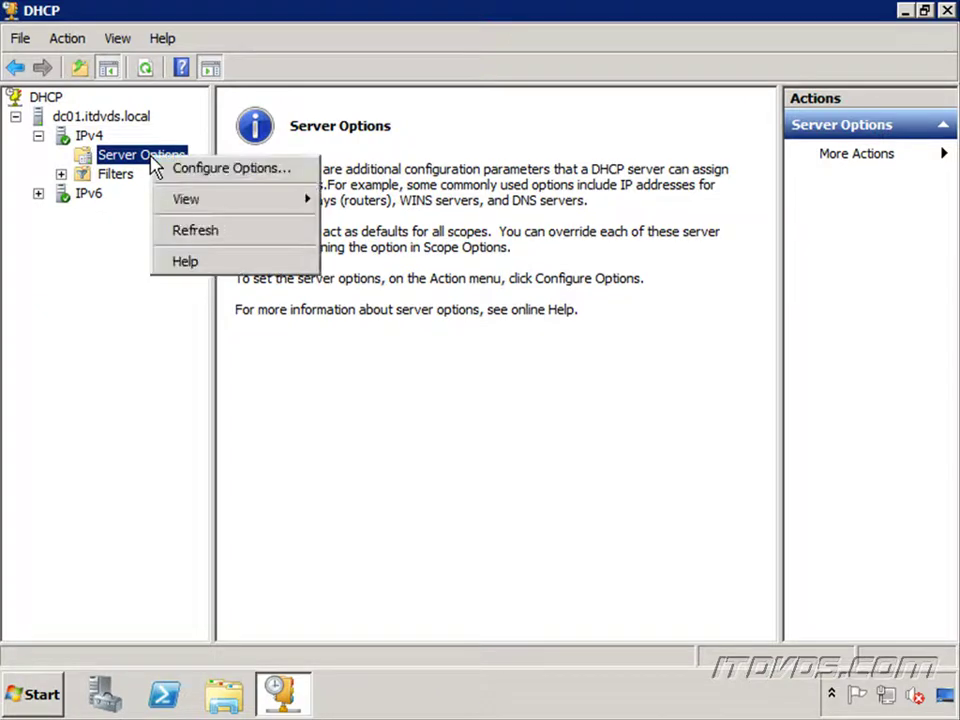
click(217, 173)
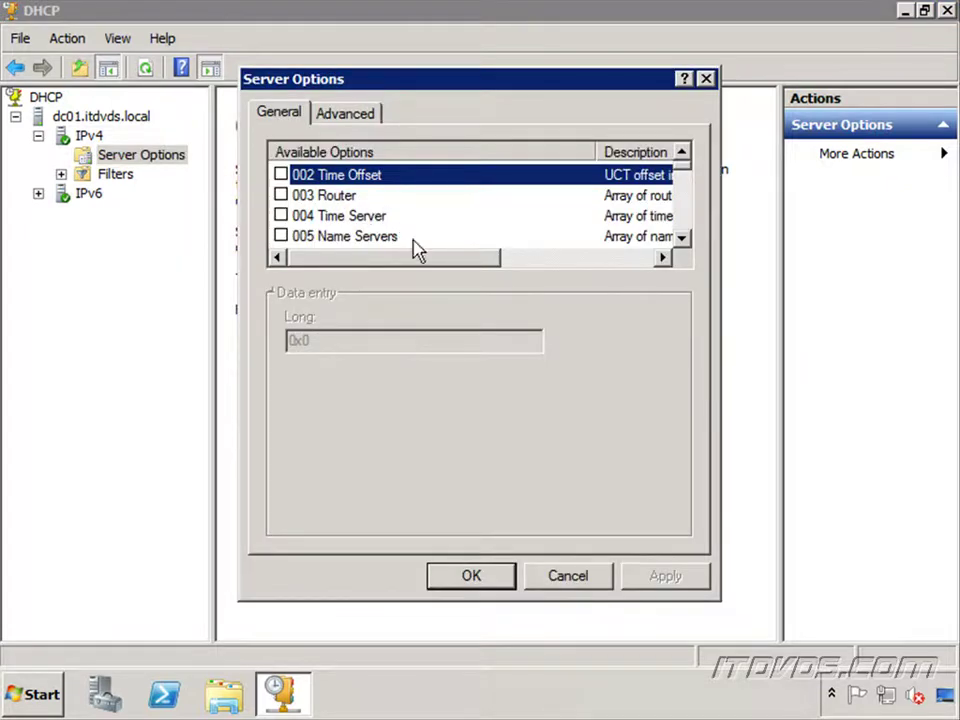
click(681, 237)
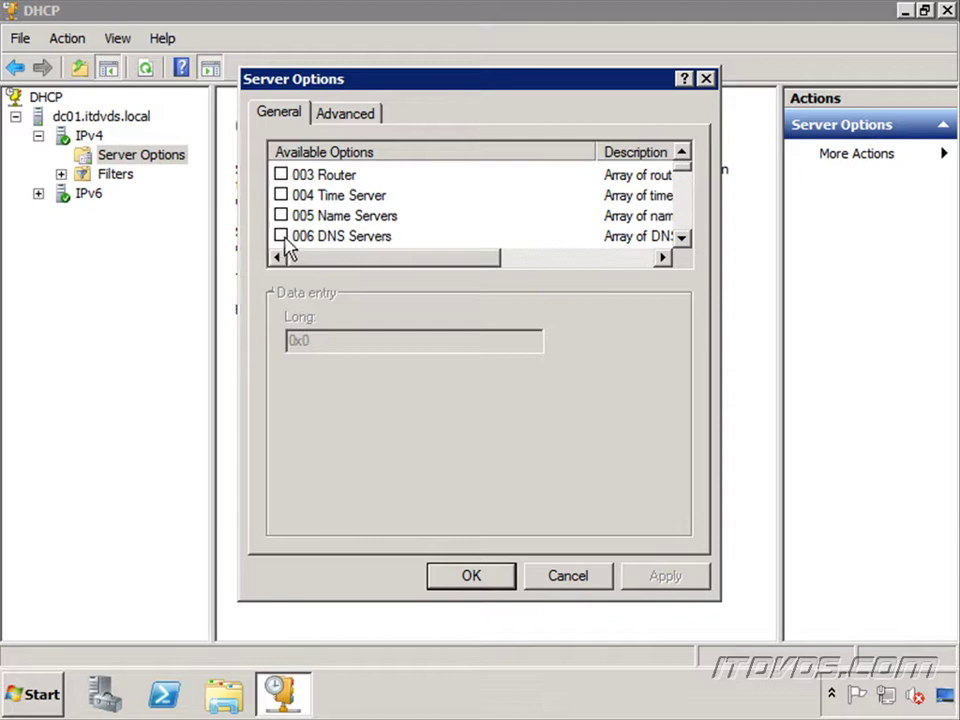
click(281, 236)
click(303, 397)
text(192.168.)
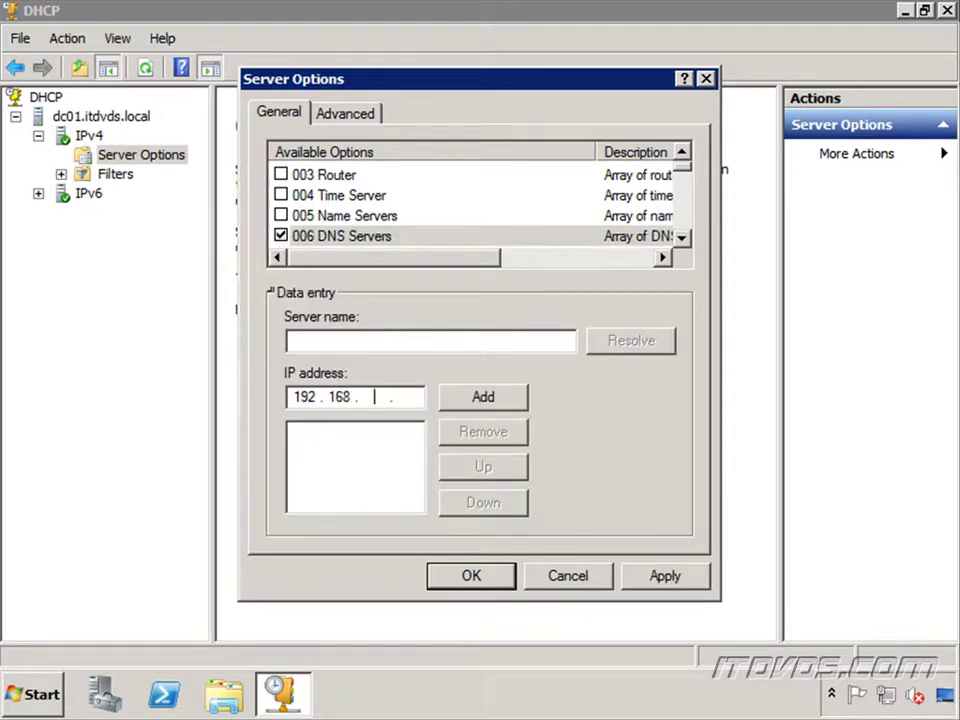
text(6.200)
click(488, 399)
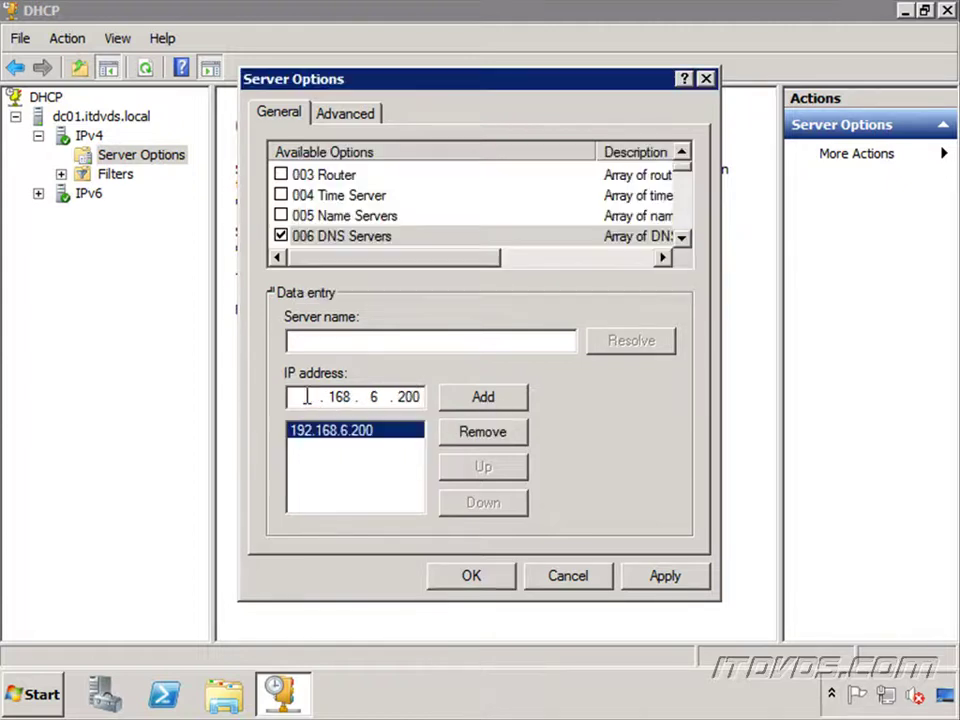
text(192 . 168 . )
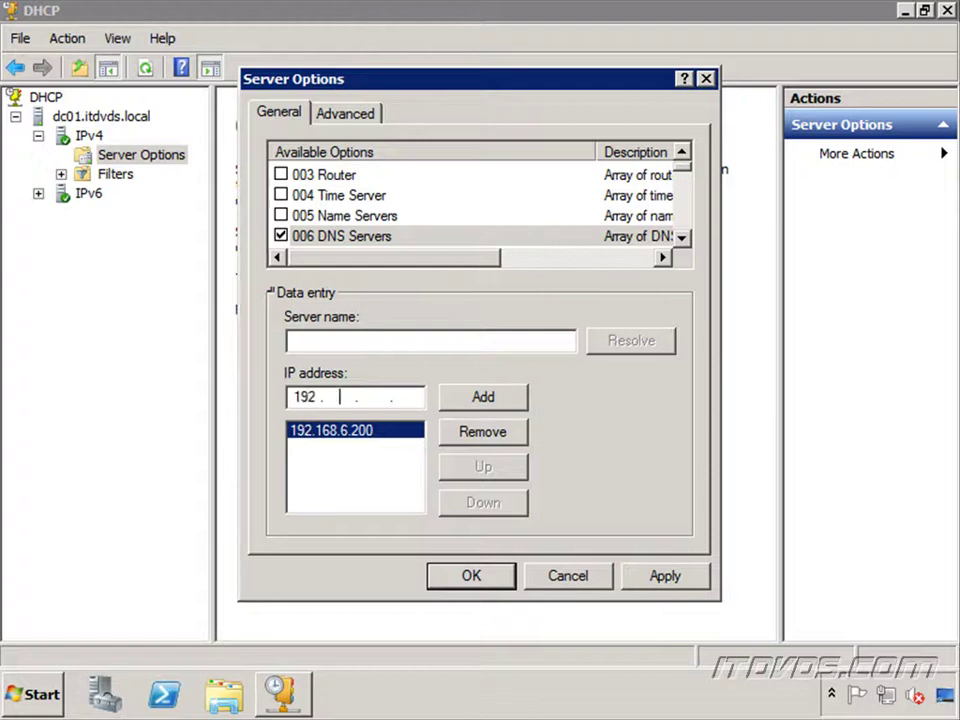
text(6 . 199)
click(478, 396)
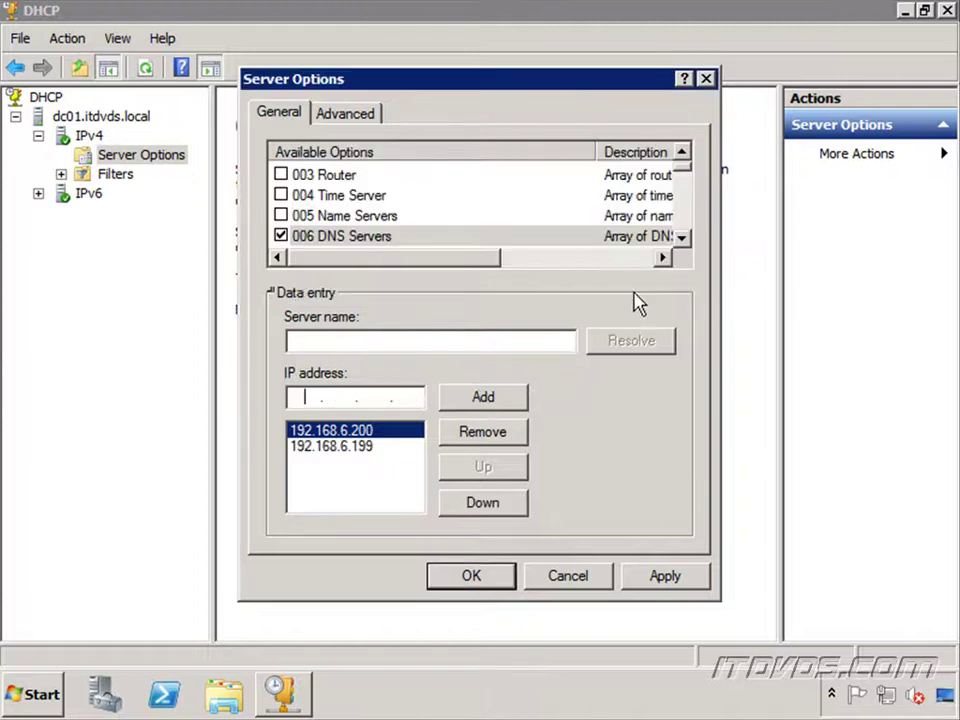
- Enable option 015 DNS Domain Name with the value itdvds.local and save the server options
click(681, 237)
click(681, 237)
click(681, 238)
click(681, 238)
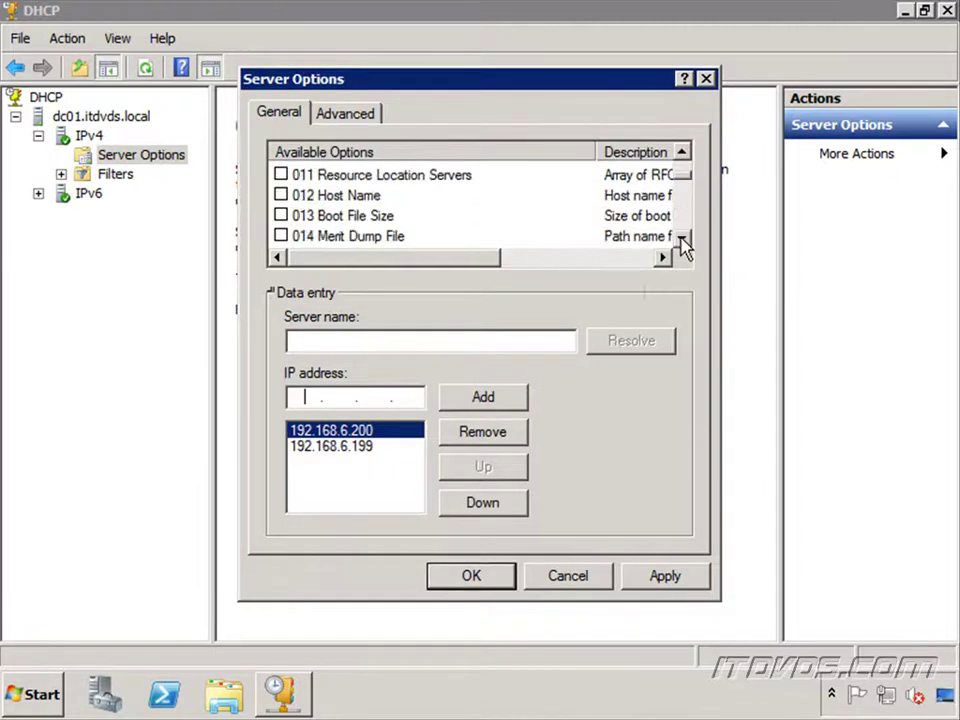
click(681, 238)
click(281, 236)
click(360, 343)
text(itdvds.local)
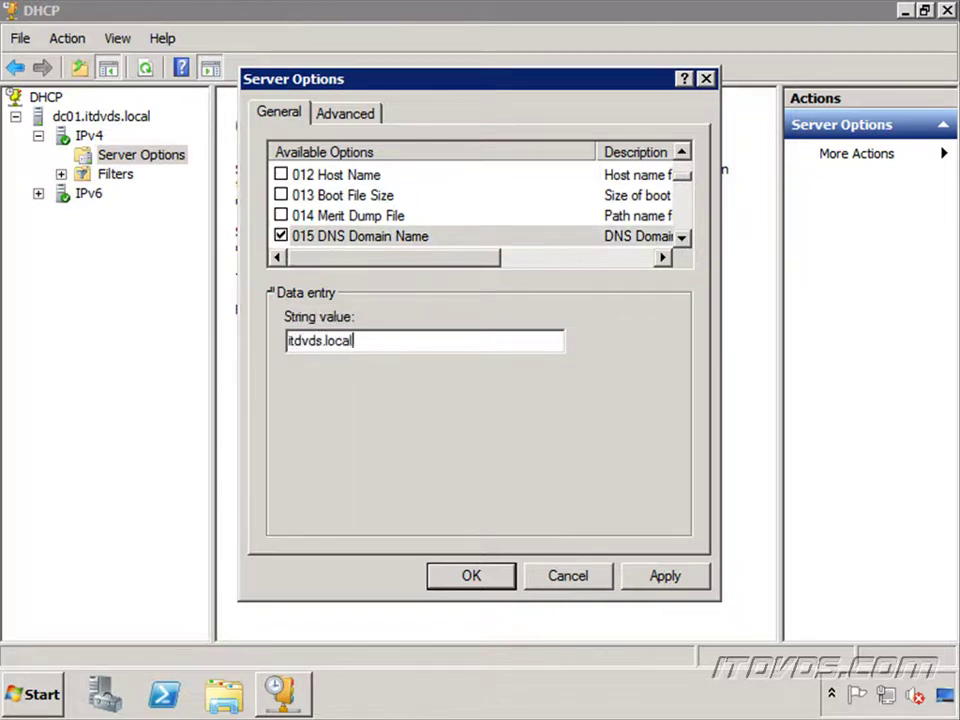
click(495, 576)
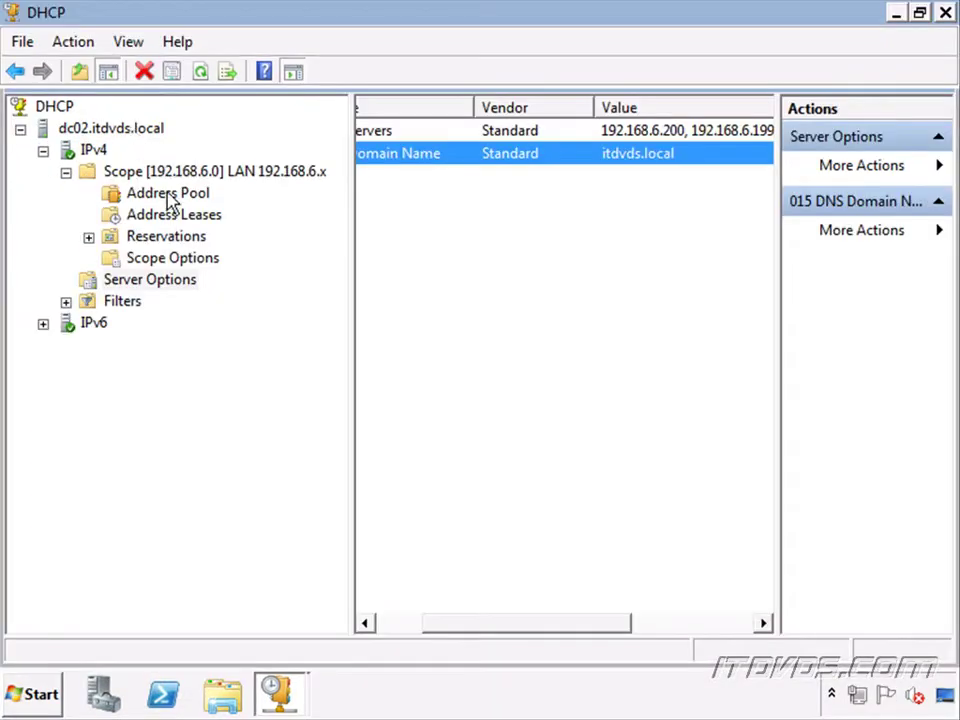
- Switch back to dc02, start the Split-Scope wizard for the 192.168.6.0 scope, and continue past its introduction
click(208, 175)
click(163, 178)
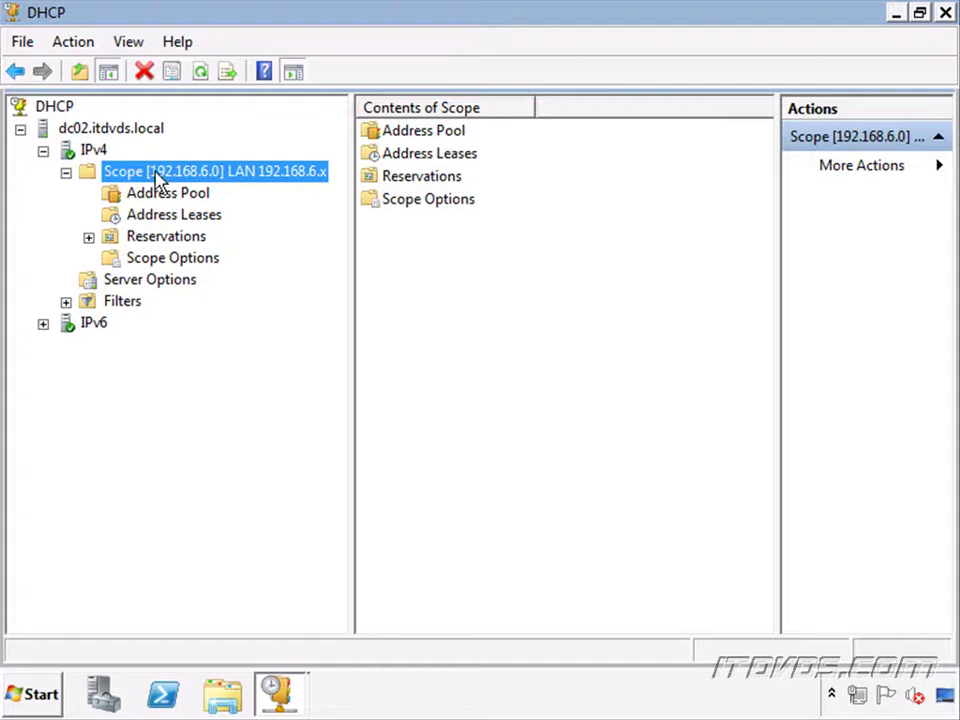
right_click(155, 172)
mouse_move(236, 224)
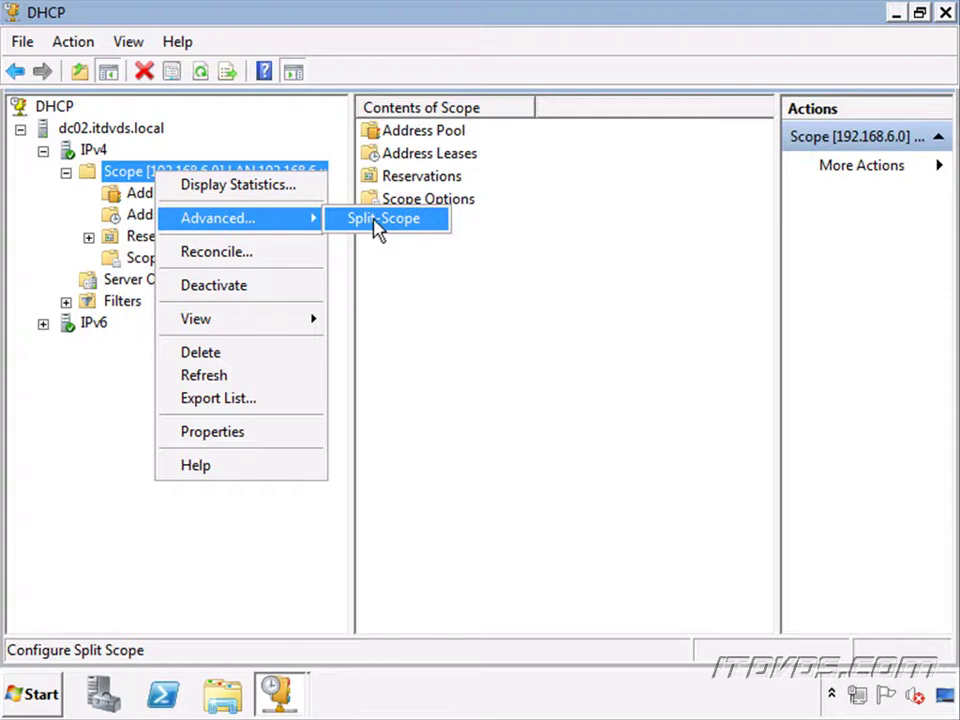
click(378, 222)
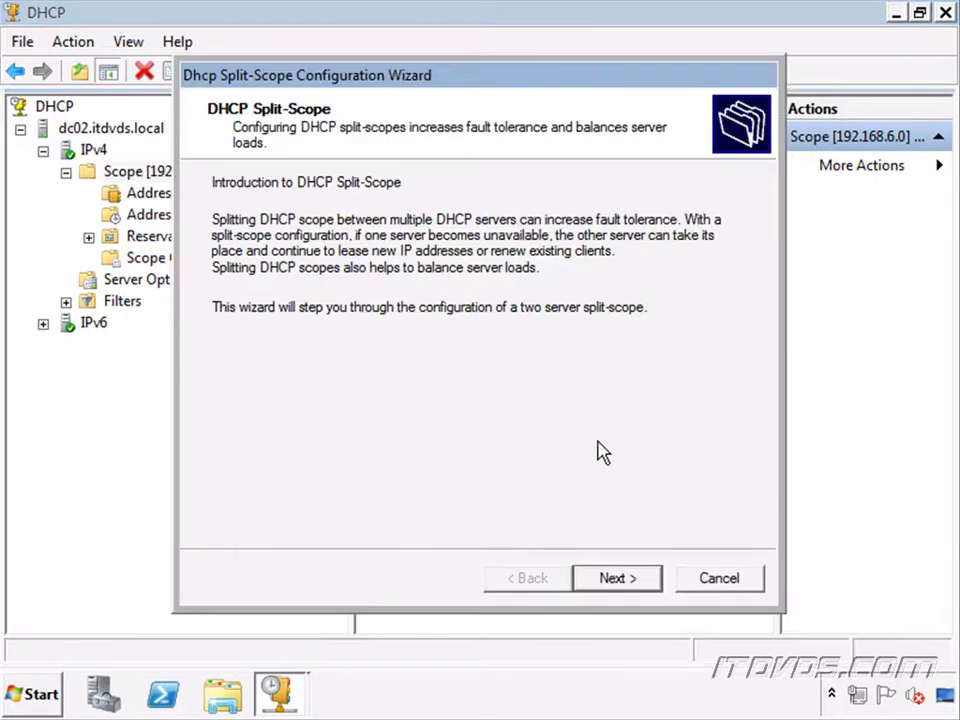
click(627, 578)
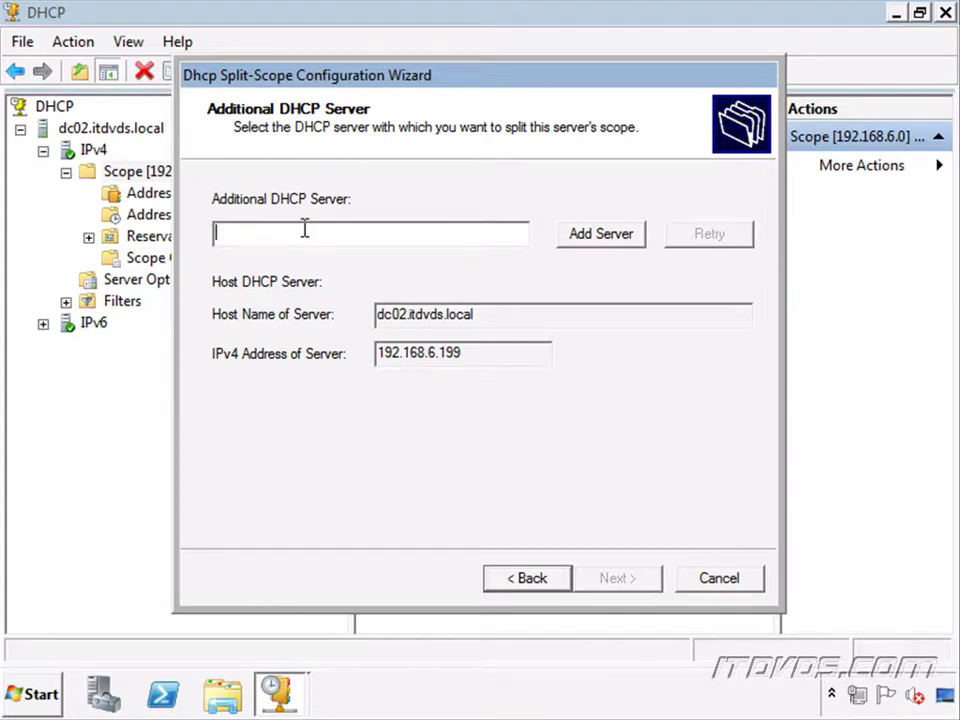
- Choose the authorized DHCP server dc01.itdvds.local as the additional server for the split scope
click(614, 242)
click(241, 283)
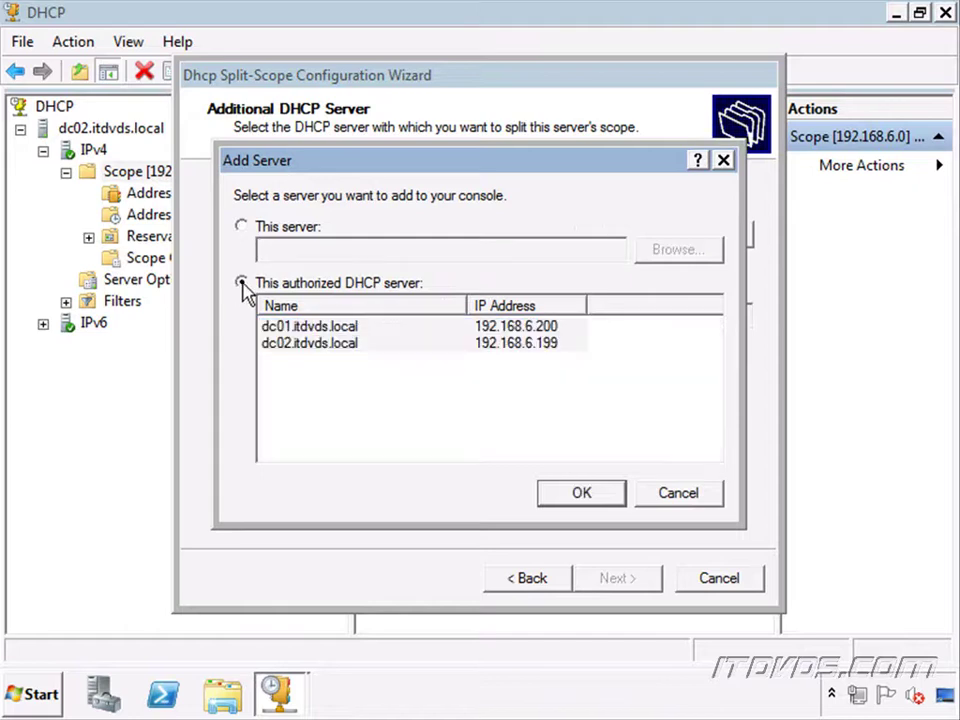
click(314, 329)
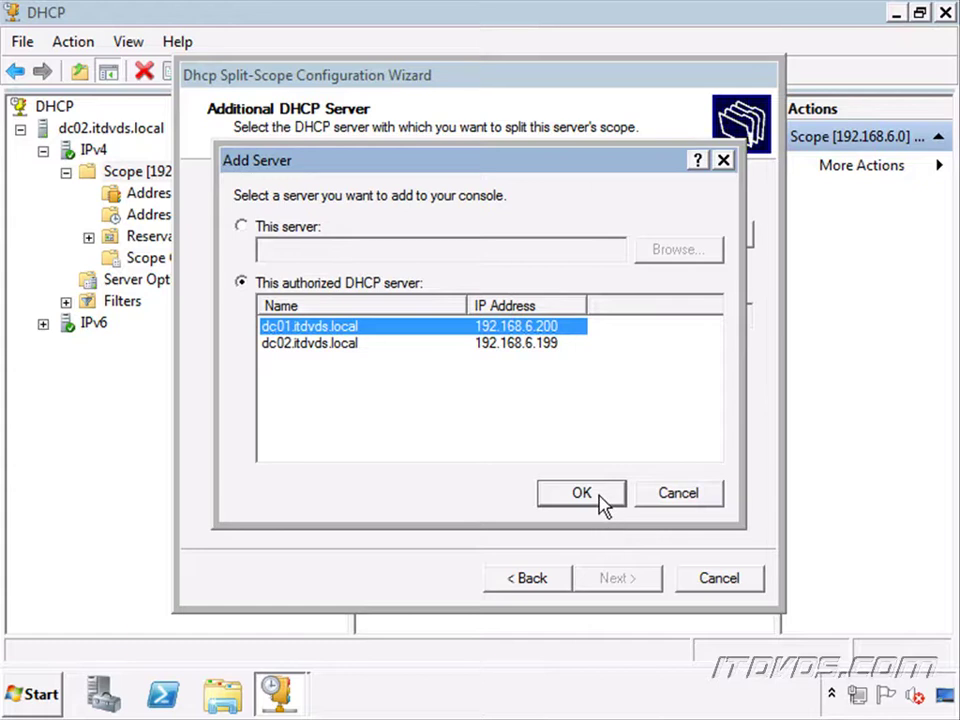
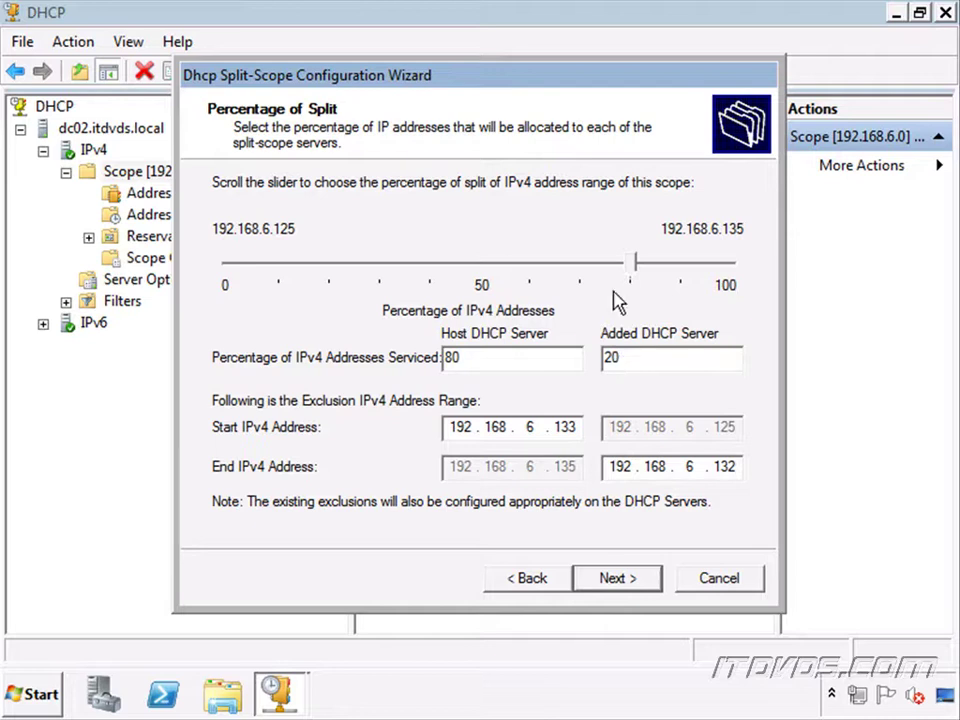
- Split the addresses 80 percent to the host server and 20 percent to the added one, with a 1000 ms offer delay on the added server
mouse_move(633, 268)
mouse_down()
mouse_move(590, 270)
mouse_move(634, 268)
mouse_up()
click(617, 580)
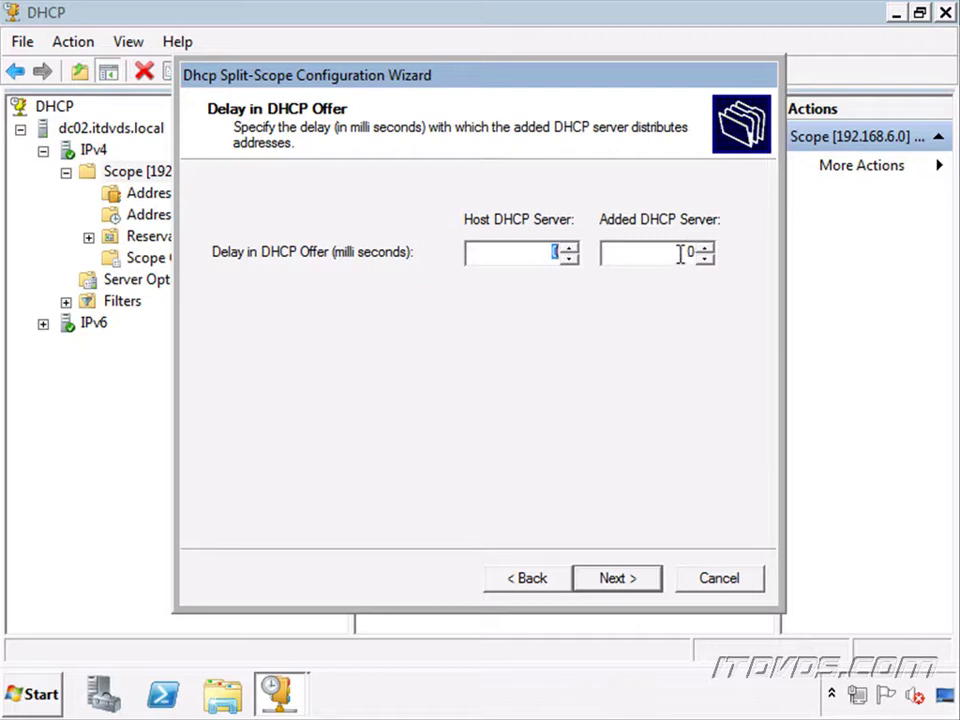
double_click(689, 253)
text(1000)
click(634, 585)
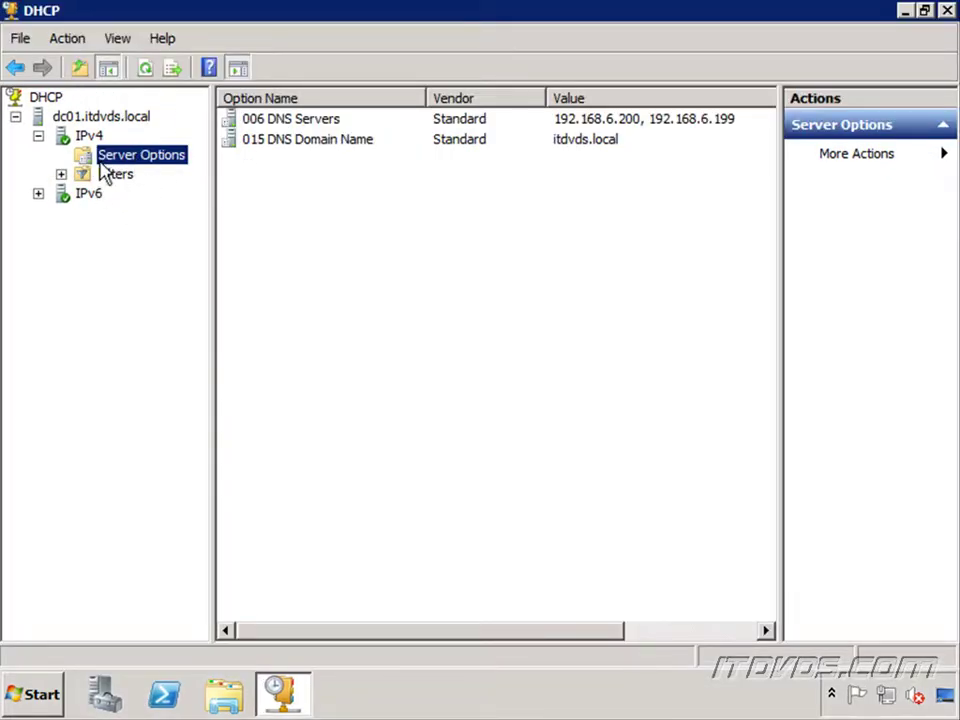
- Start a new DHCP user class for IPv4 on dc01, named Laptops and described as "These options are for Laptops"
right_click(82, 135)
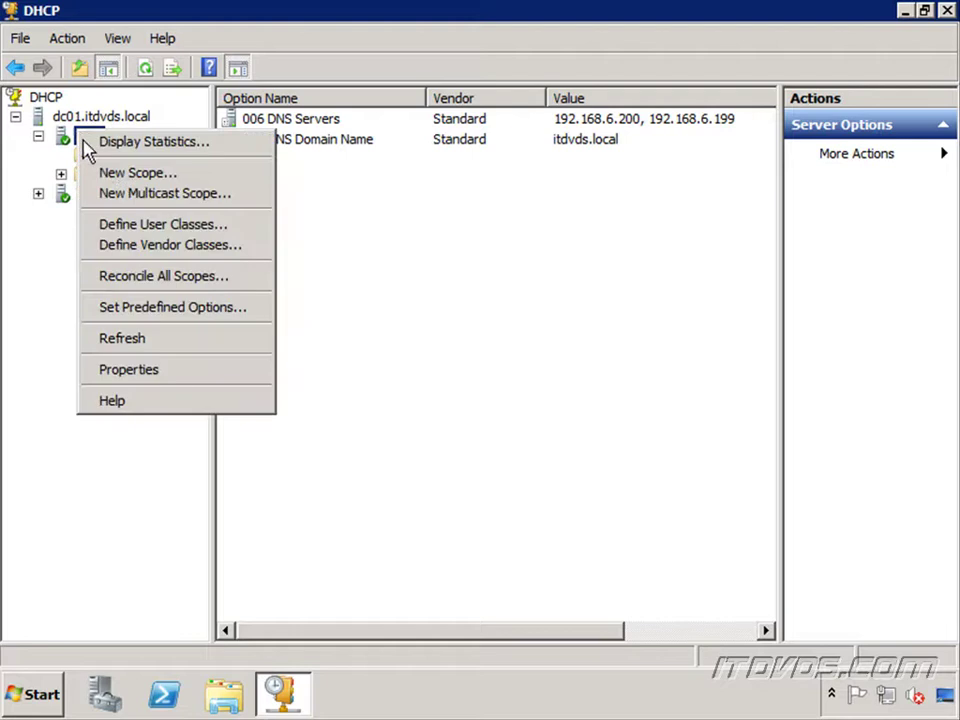
click(178, 230)
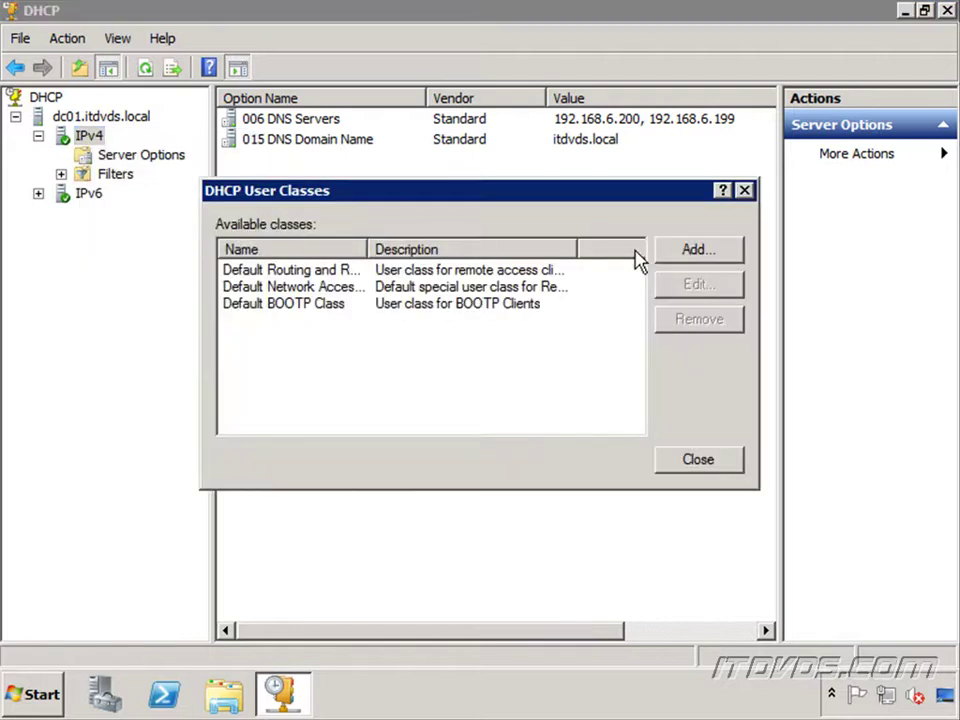
click(688, 254)
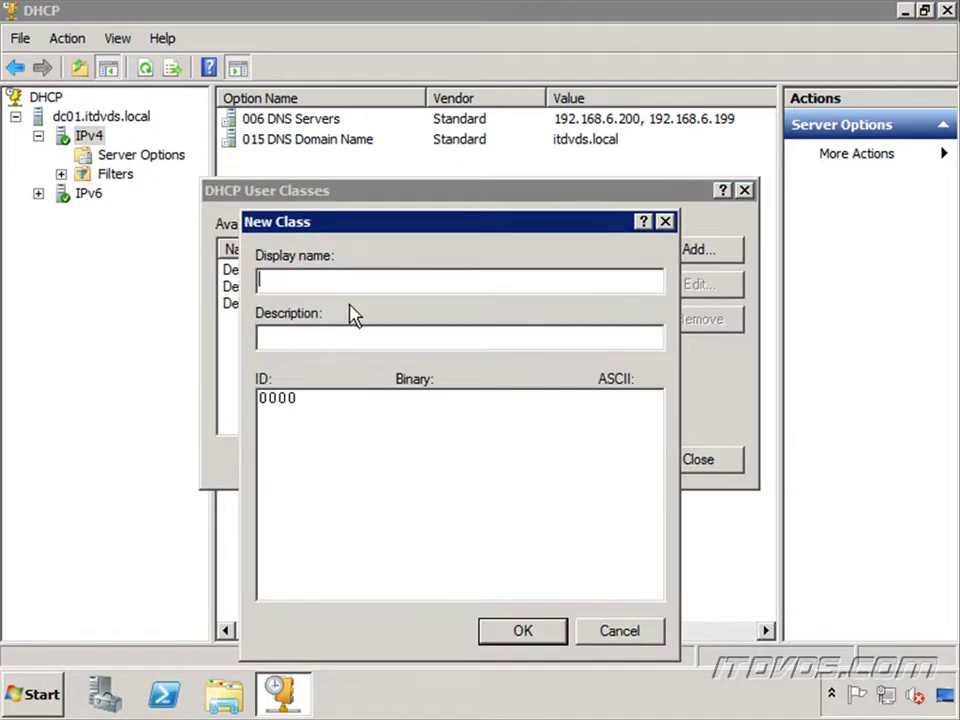
text(Laptops)
key(Tab)
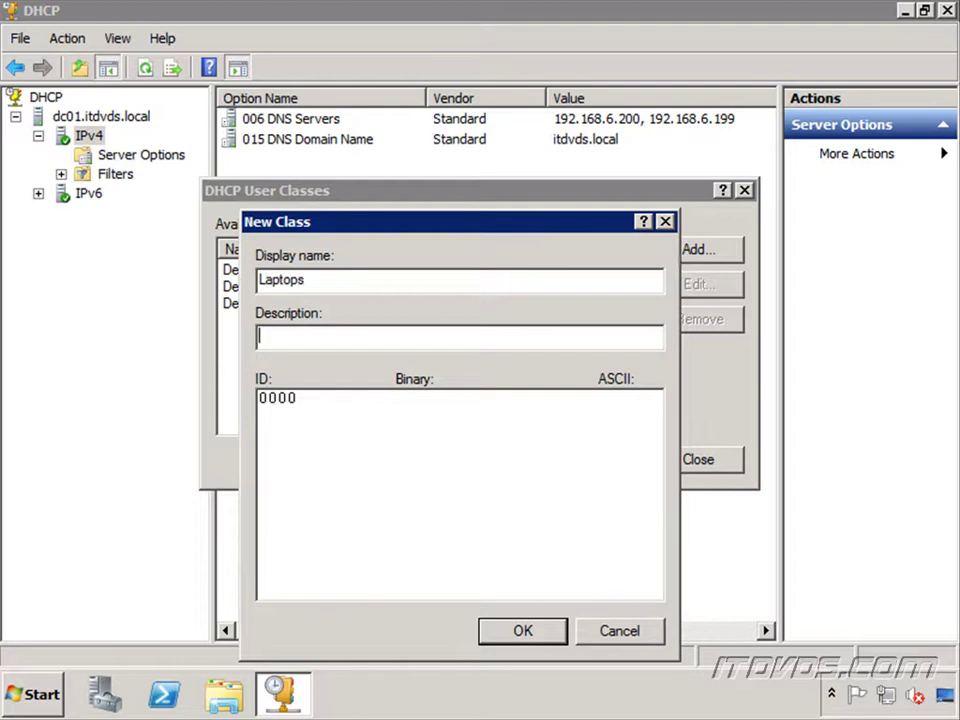
text(The)
key(BackSpace)
text(ese options are for )
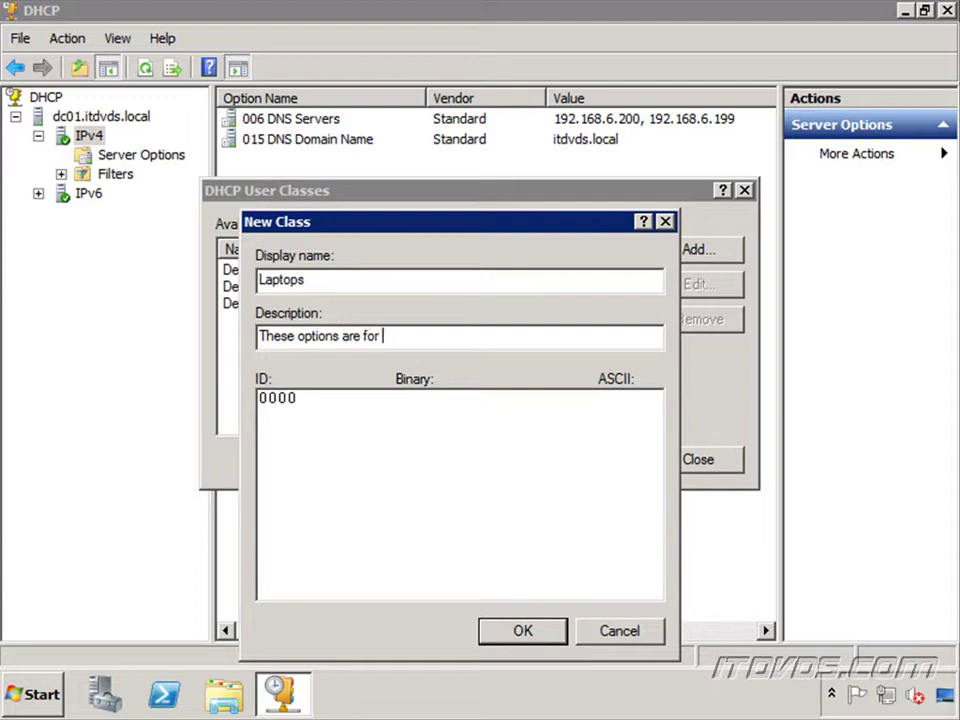
text(Laptops)
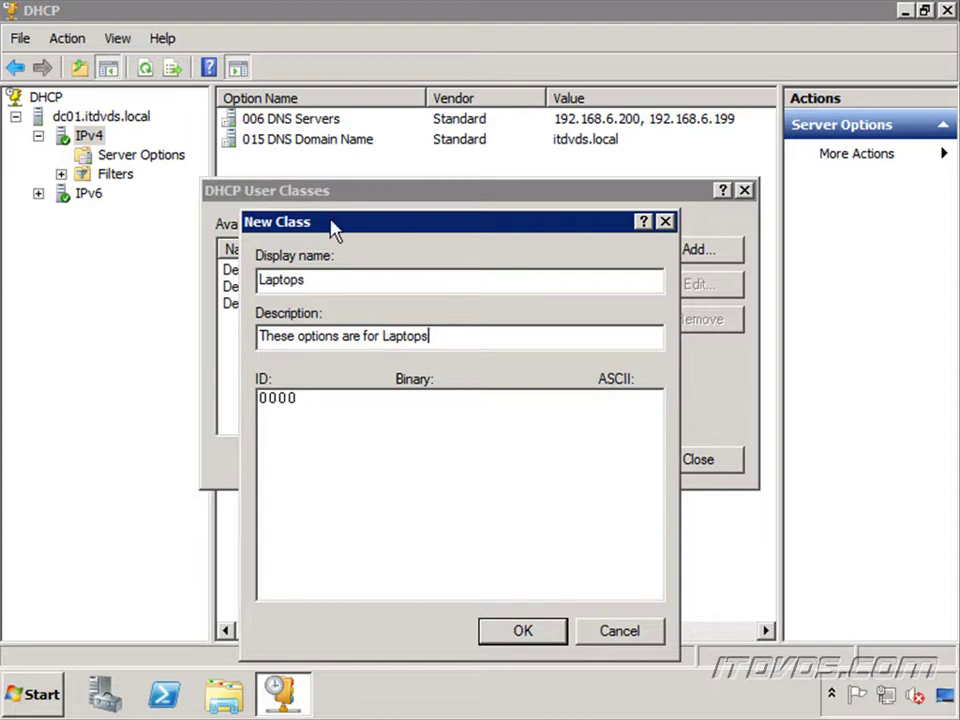
- Enter LaptopOptions as the class's ASCII ID, save the new class, and close the user class list
drag(370, 236, 423, 217)
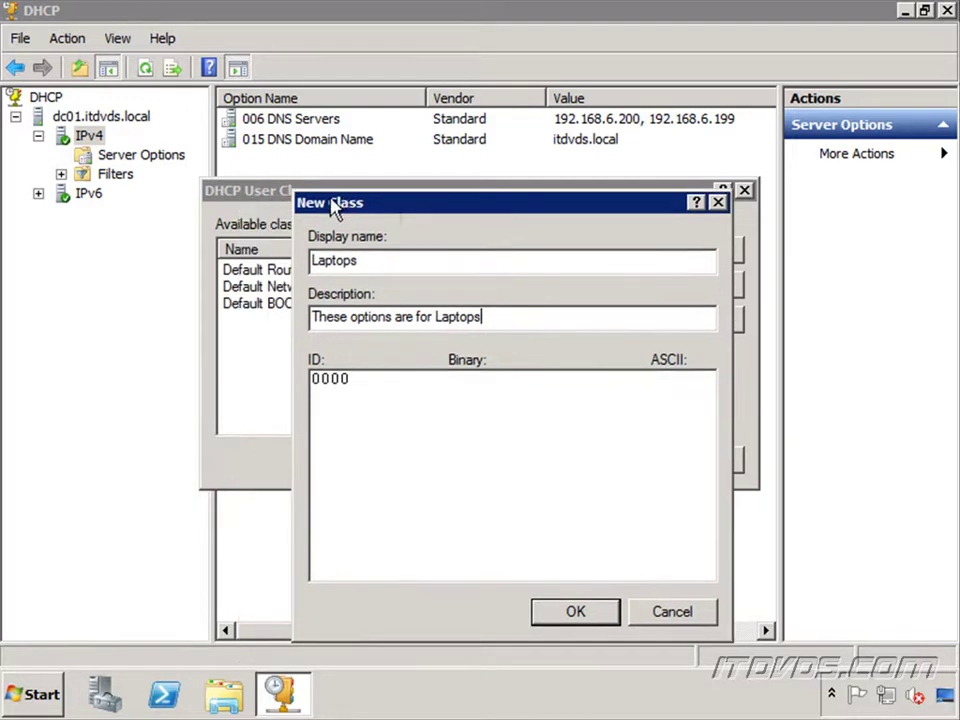
click(675, 389)
text(LaptopOptions)
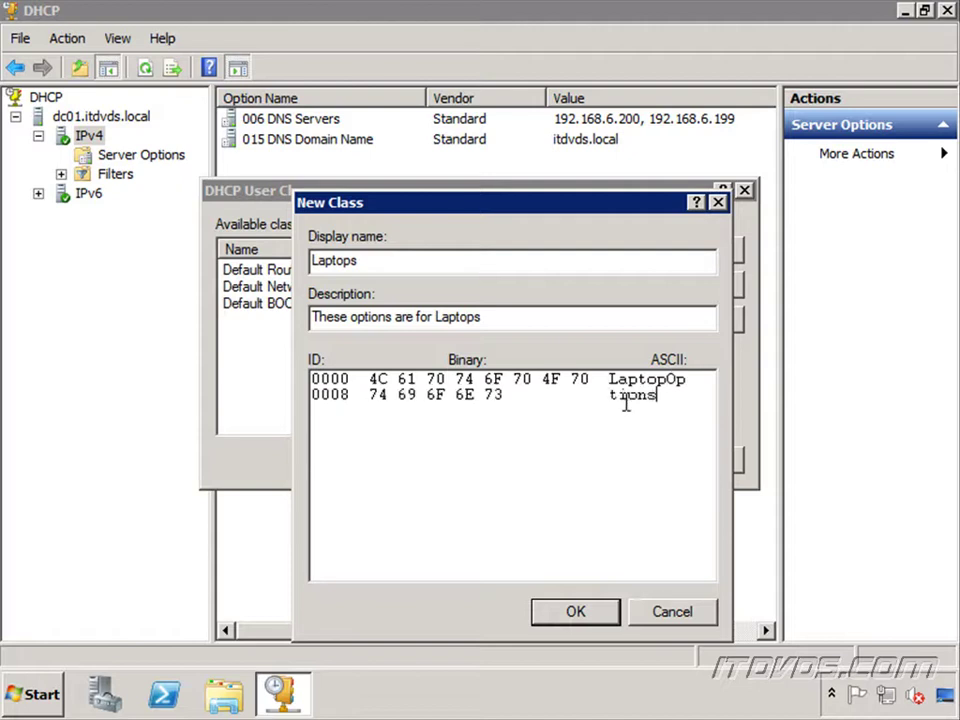
click(593, 620)
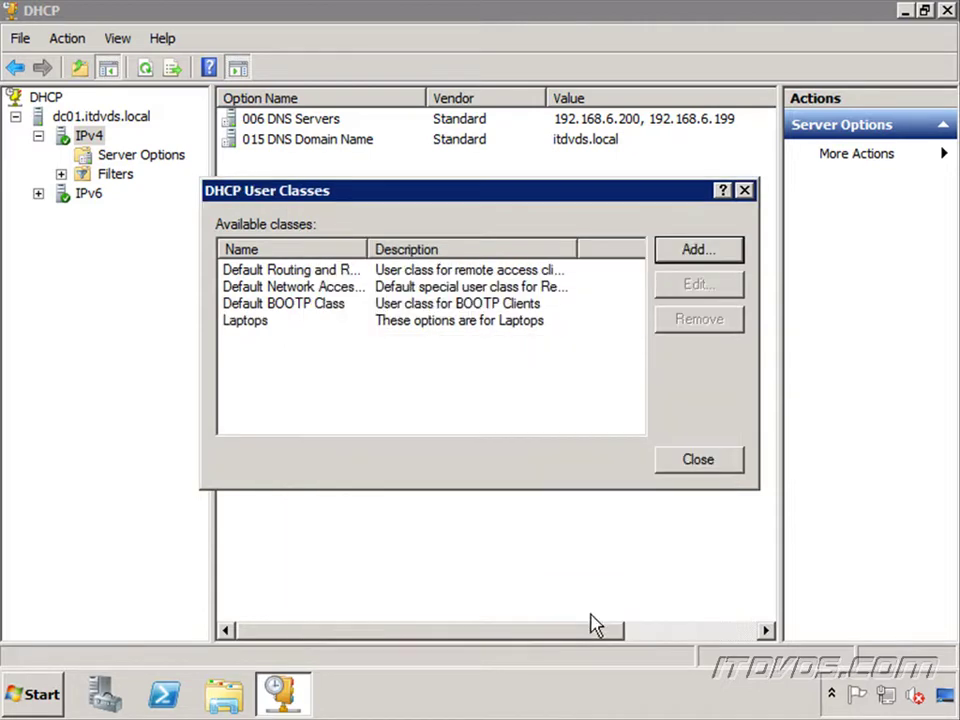
click(720, 463)
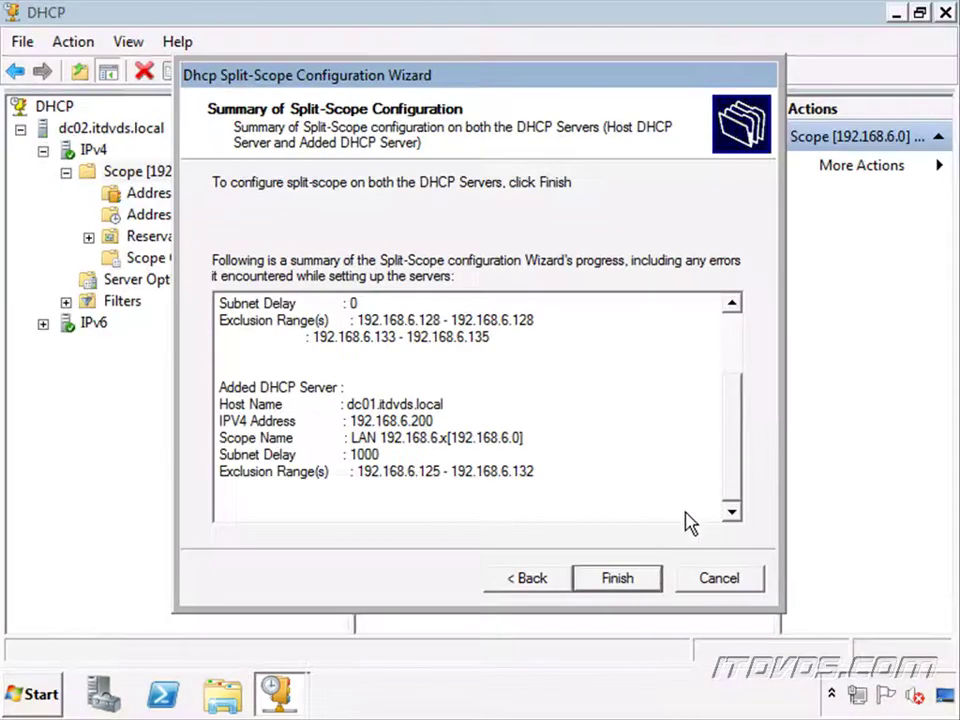
- Finish the Split-Scope configuration on dc02, and examine the address pool of the 192.168.6.0 scope on dc01
click(634, 583)
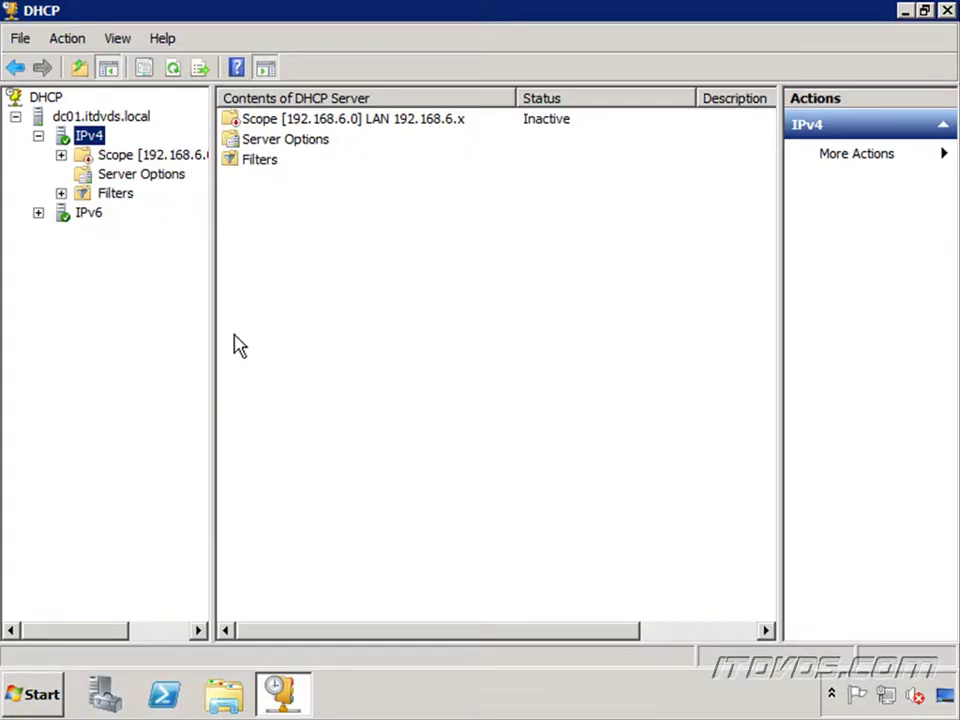
drag(210, 333, 293, 322)
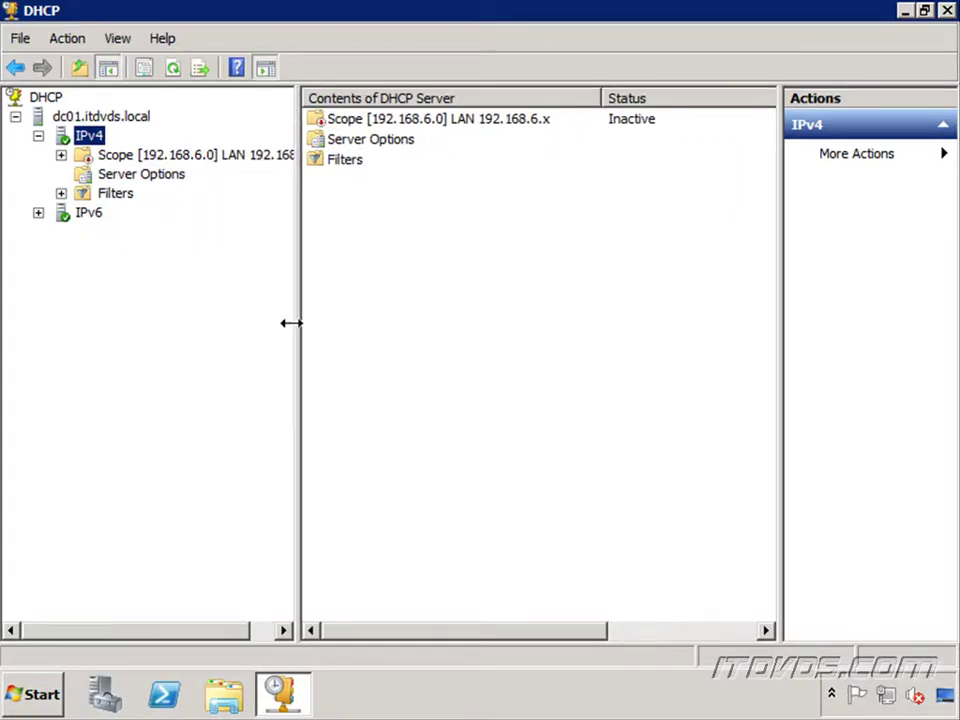
double_click(130, 158)
click(150, 176)
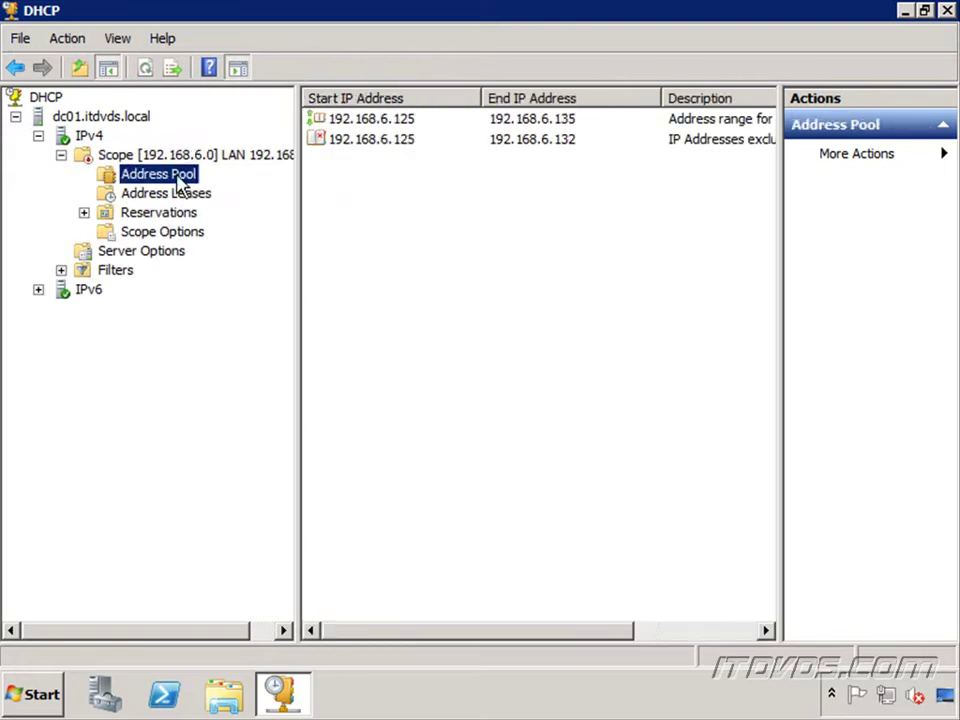
drag(596, 639, 510, 645)
click(387, 125)
click(380, 148)
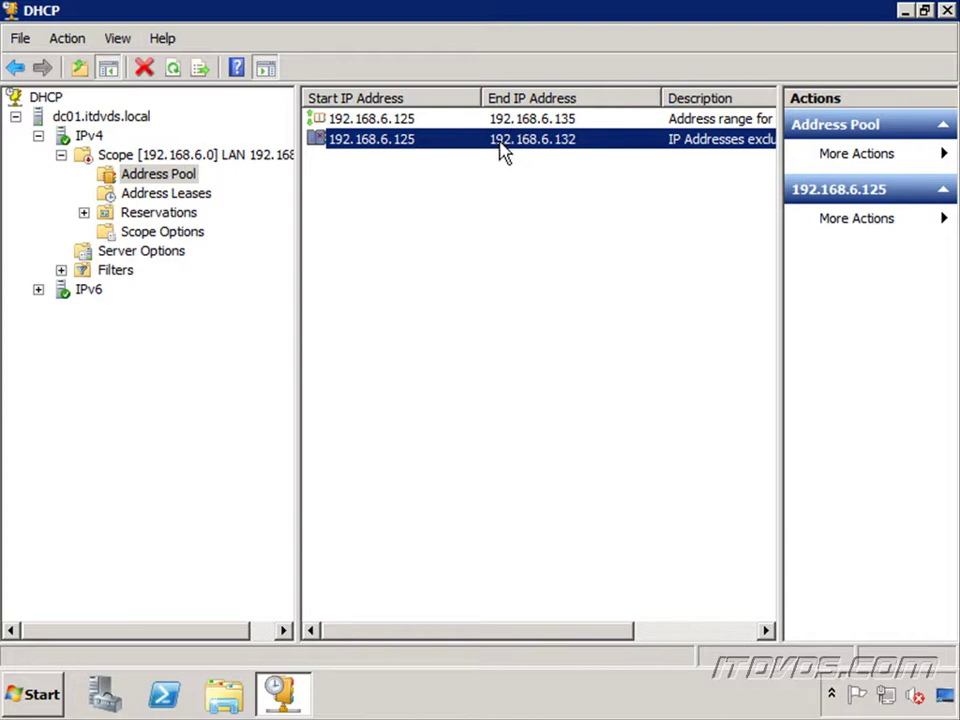
- Activate the 192.168.6.0 scope on dc01
click(97, 163)
right_click(170, 163)
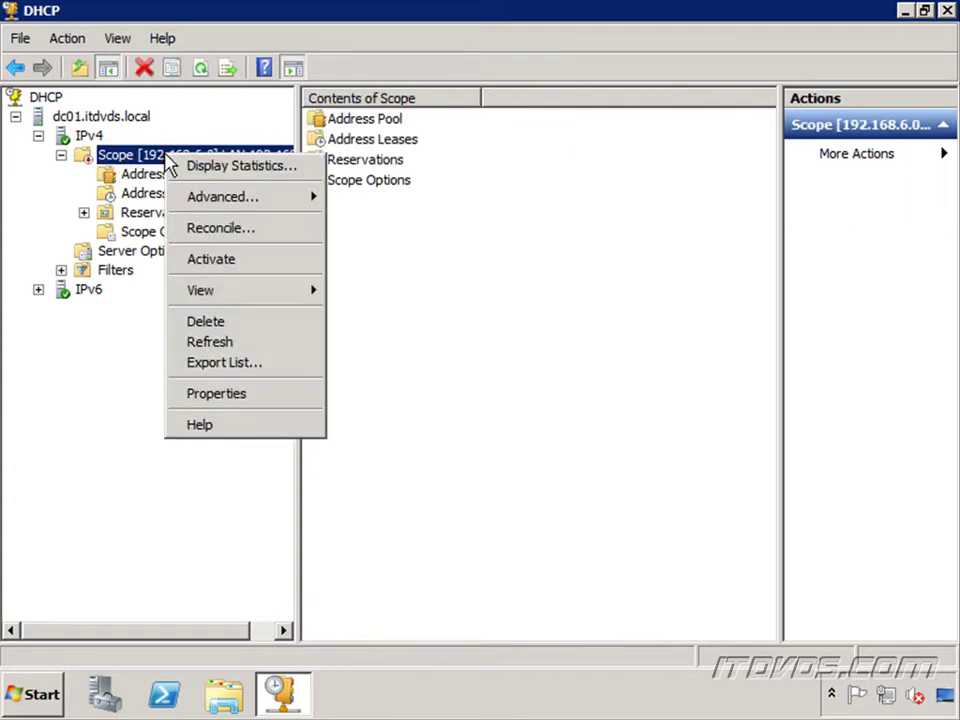
click(219, 264)
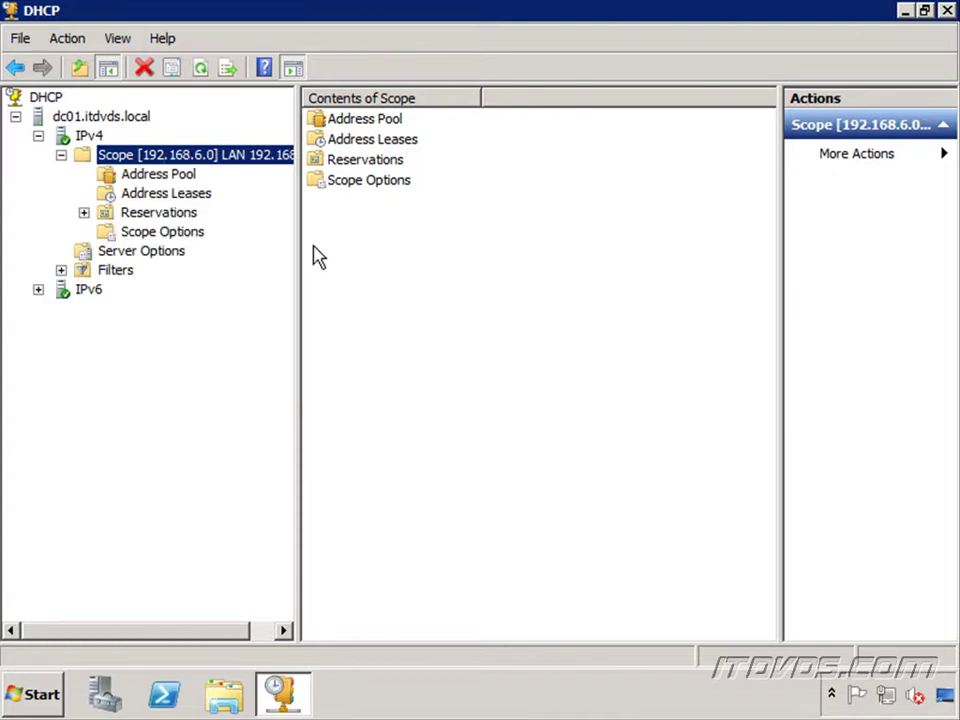
- Check the scope options and the reservations of the 192.168.6.0 scope on dc01
click(155, 234)
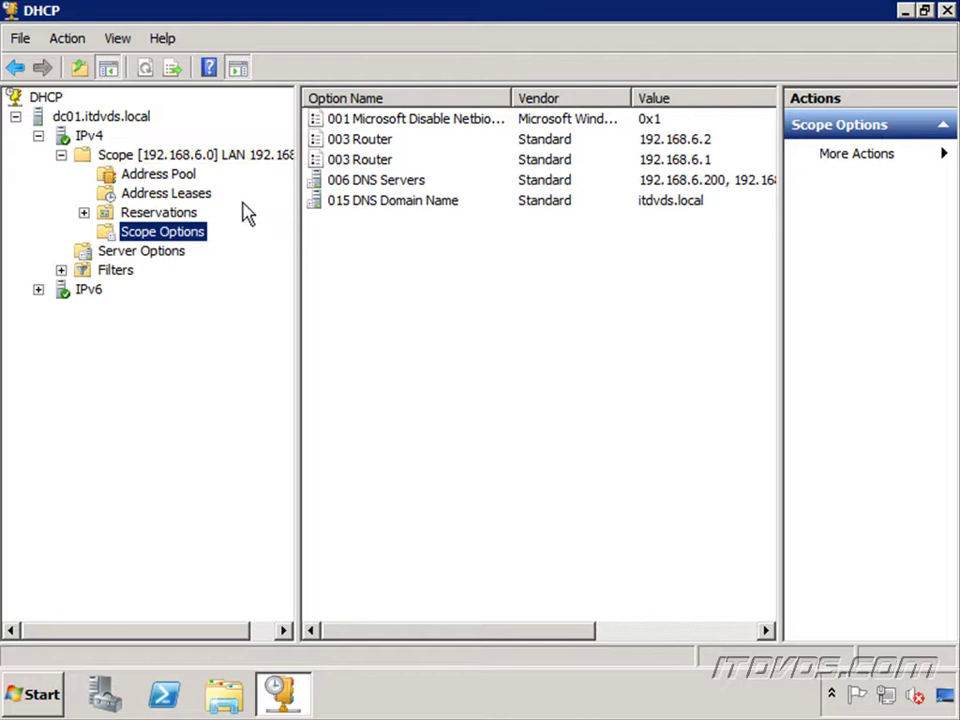
click(84, 213)
click(163, 233)
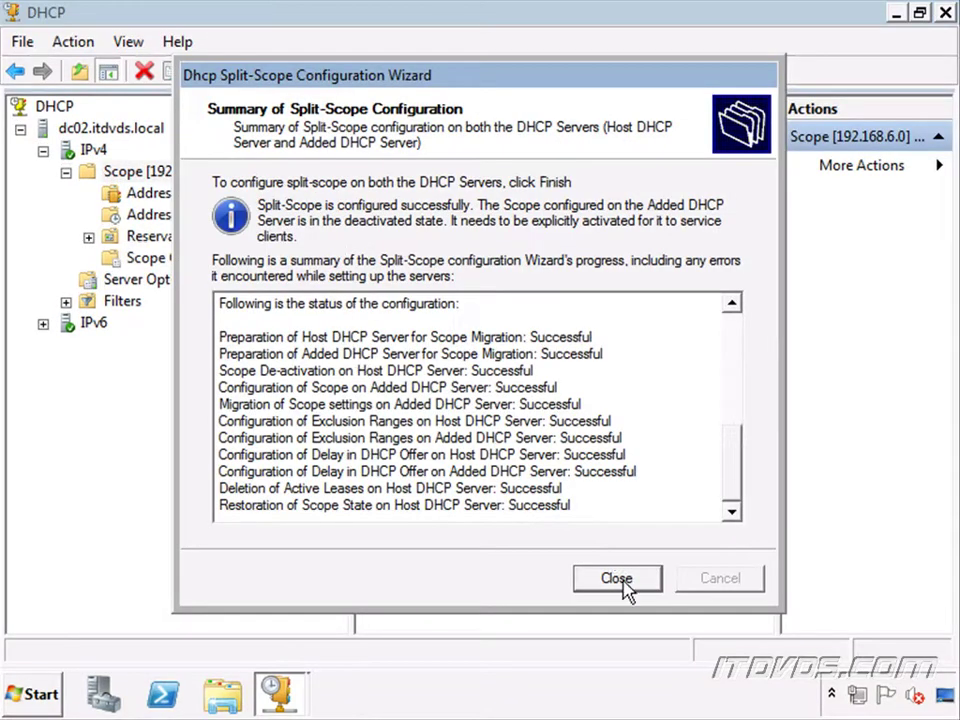
- Close the Split-Scope wizard on dc02, and refresh the scope's address pool to check its exclusion ranges
click(620, 582)
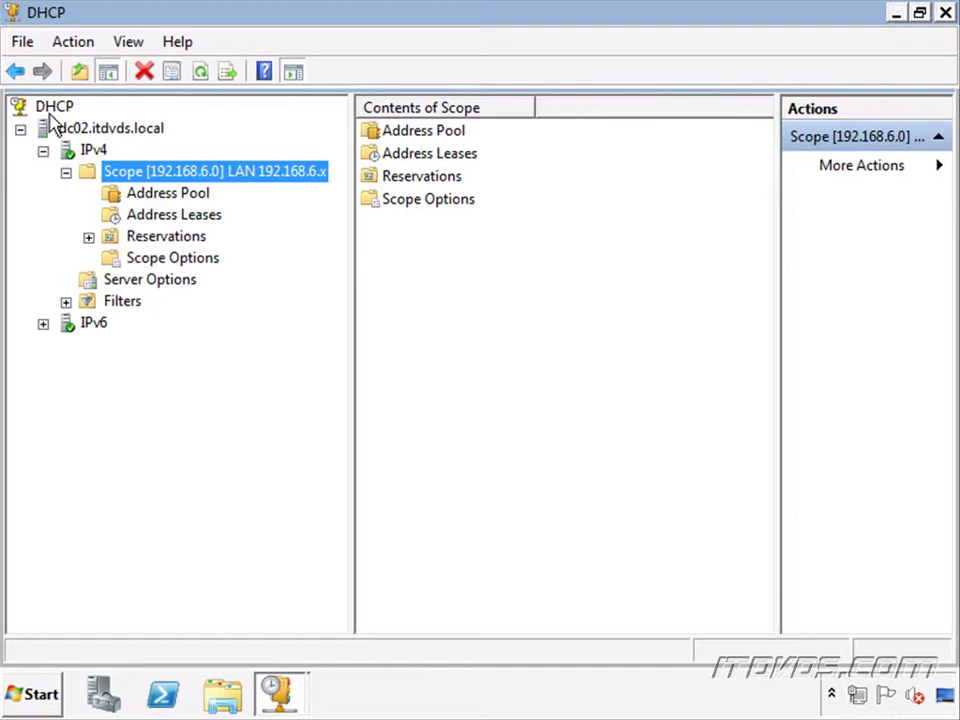
click(171, 197)
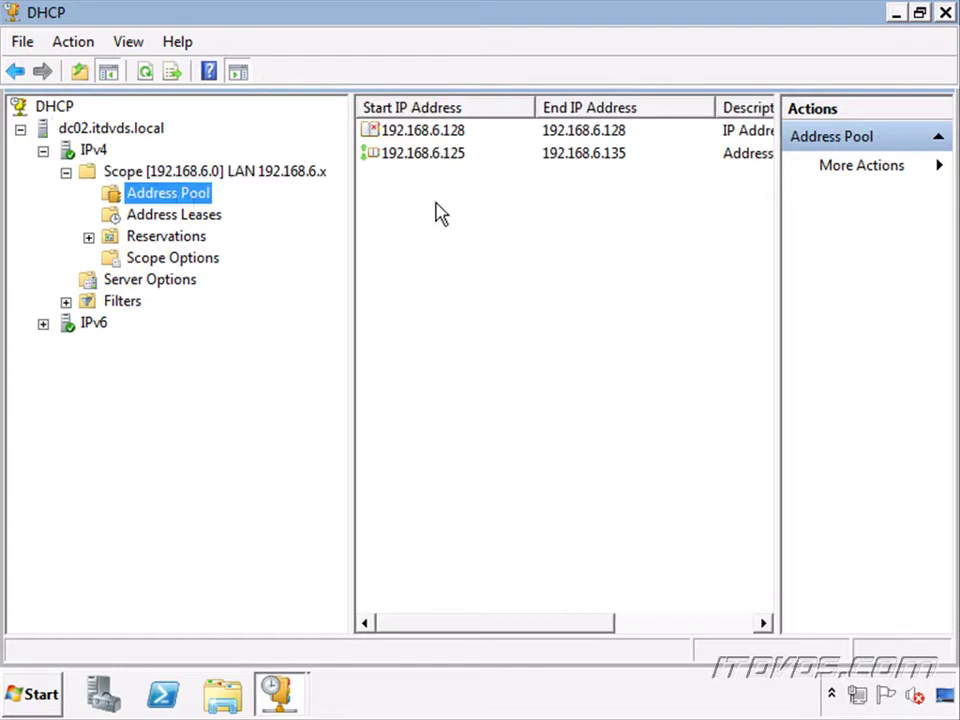
click(448, 133)
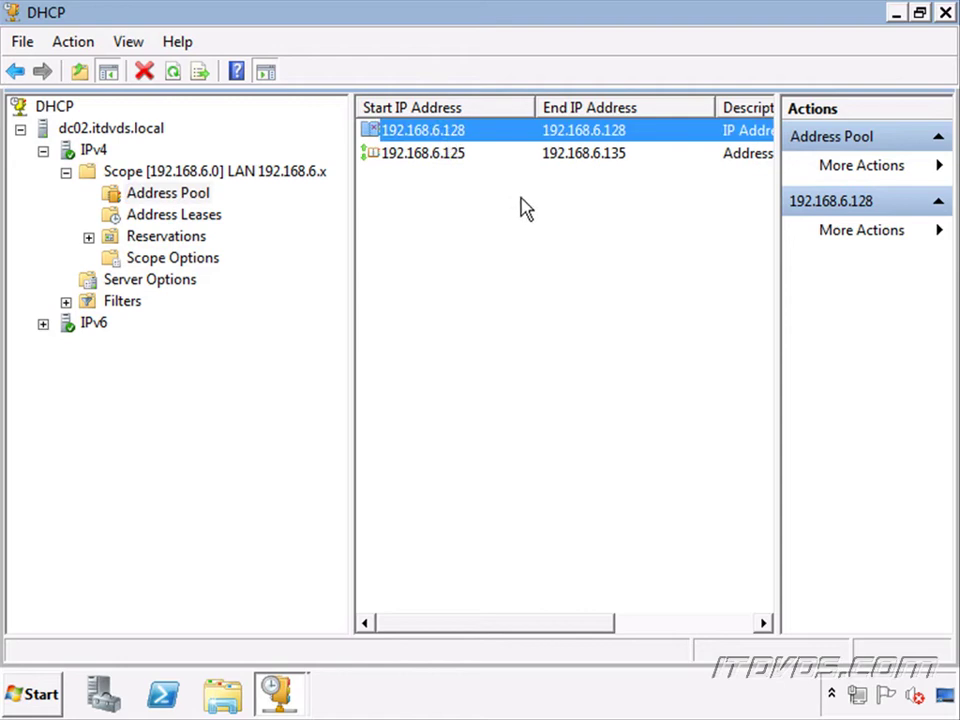
click(172, 71)
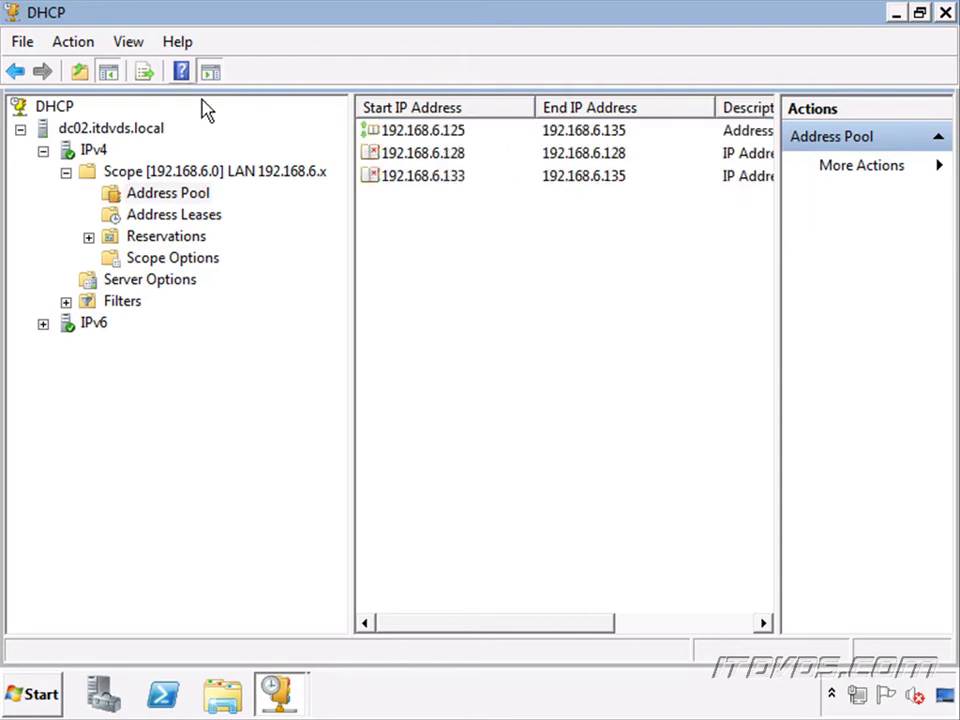
click(430, 179)
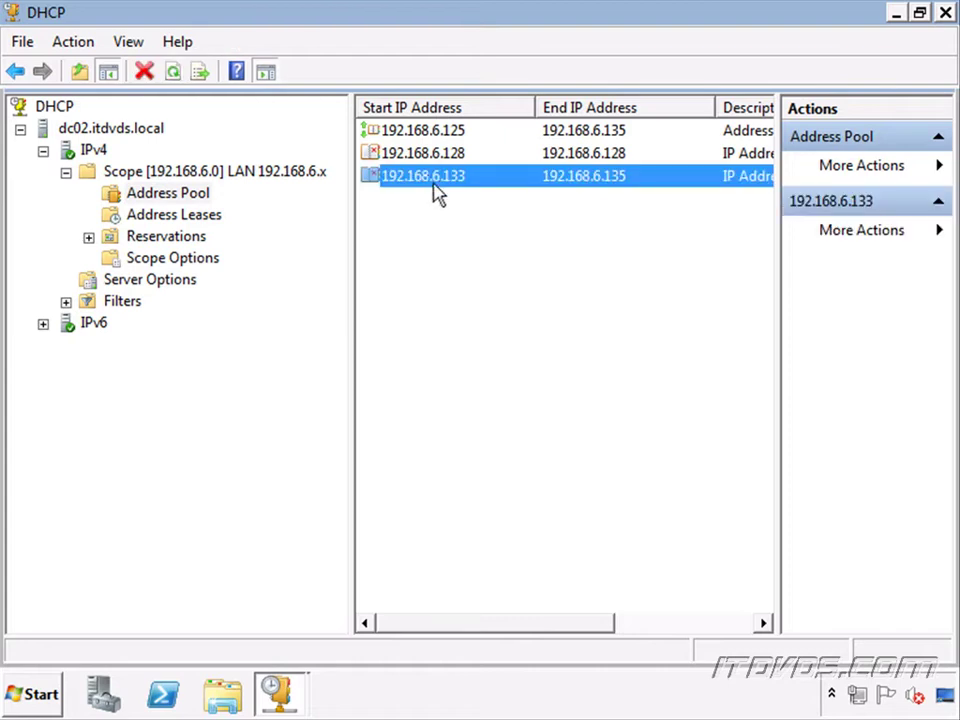